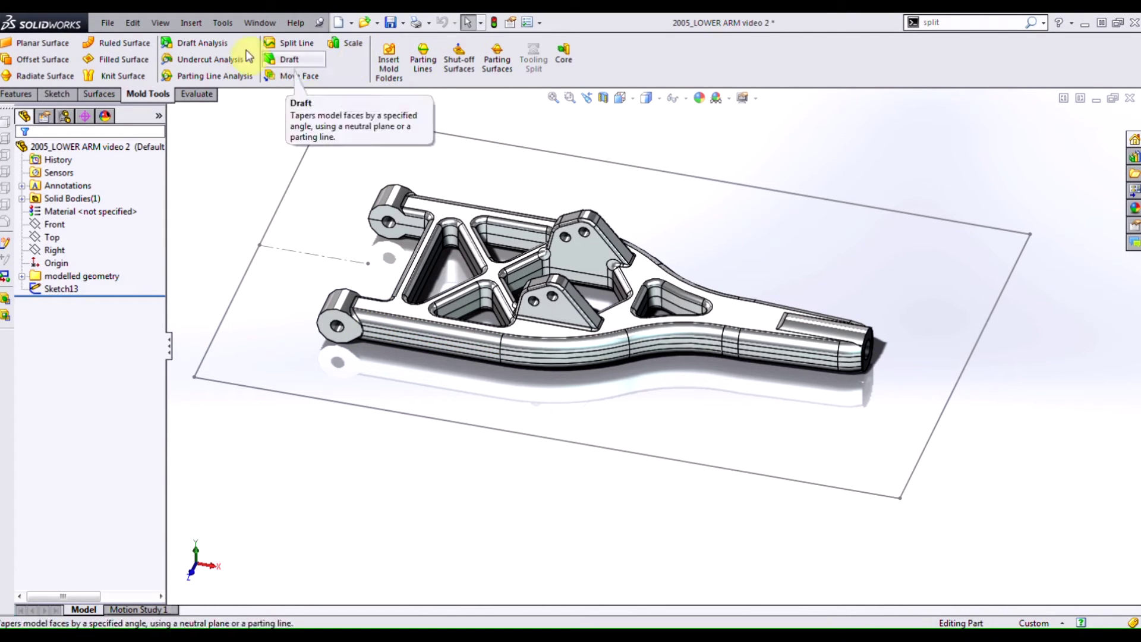
Step: Start a draft analysis using the Top plane as the pull direction
click(191, 44)
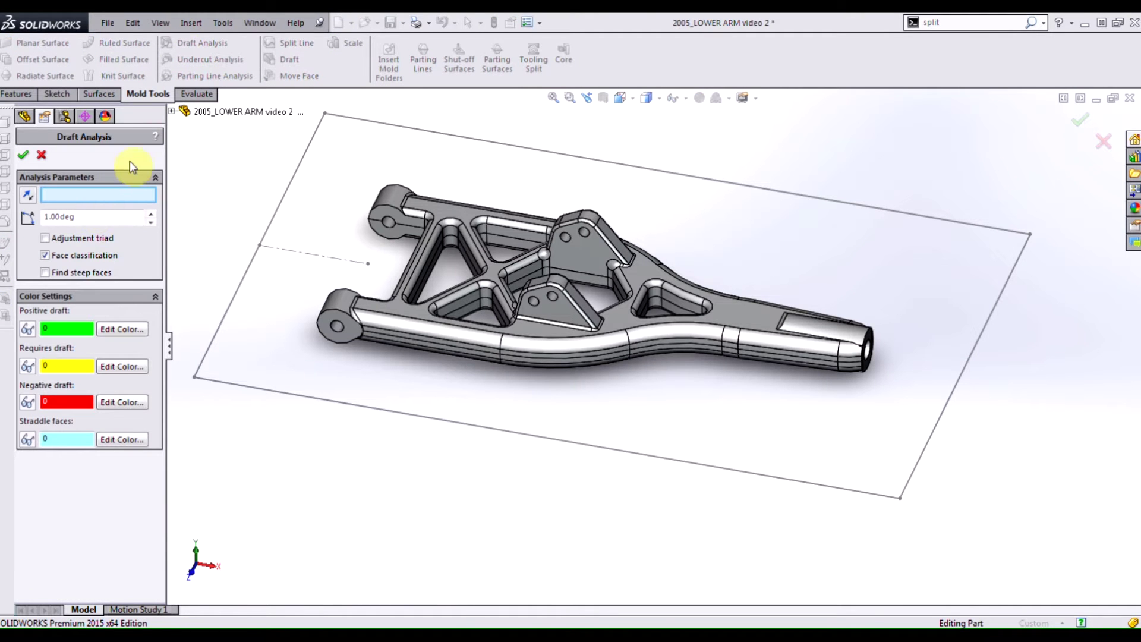
click(171, 112)
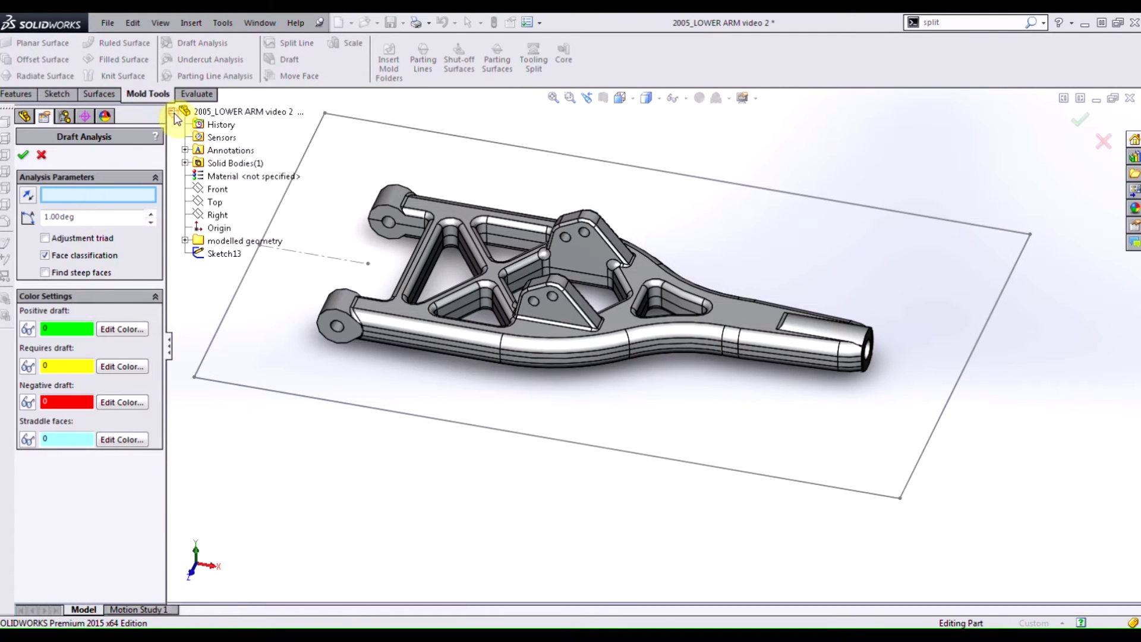
click(215, 202)
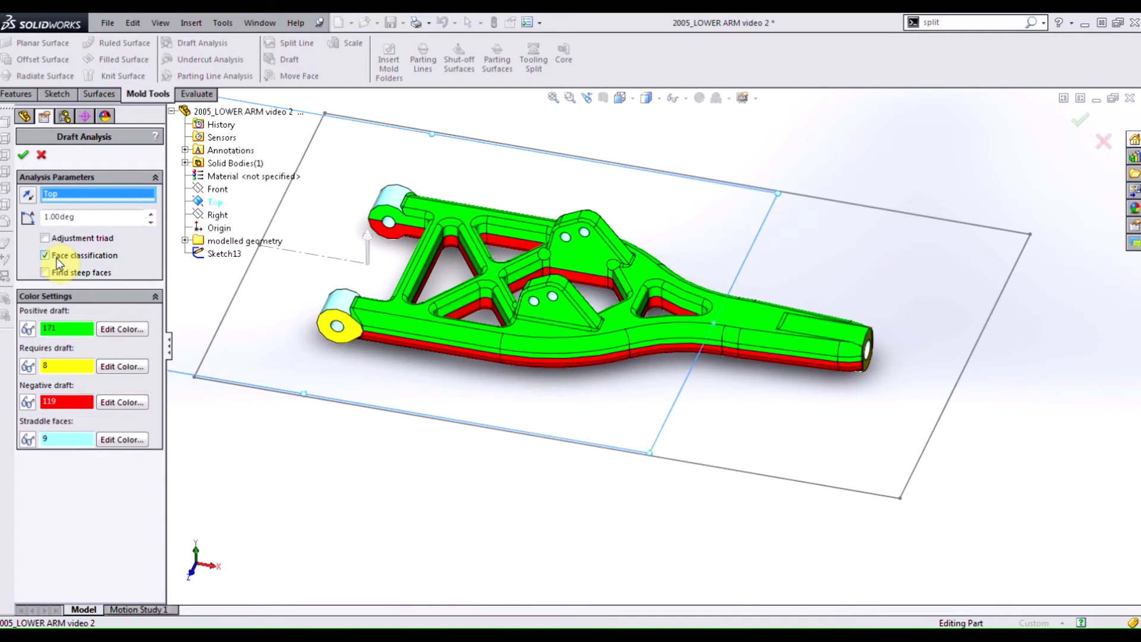
Step: Hide positive and negative draft faces, check the 8 requires-draft and 9 straddle faces, and accept
click(28, 330)
click(27, 403)
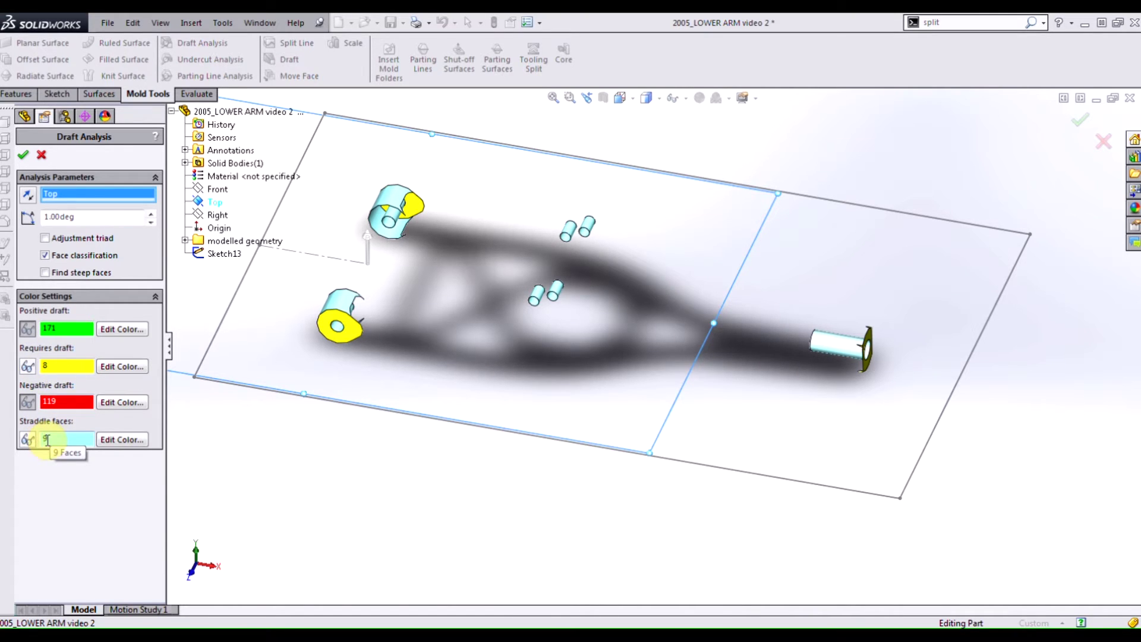
double_click(56, 367)
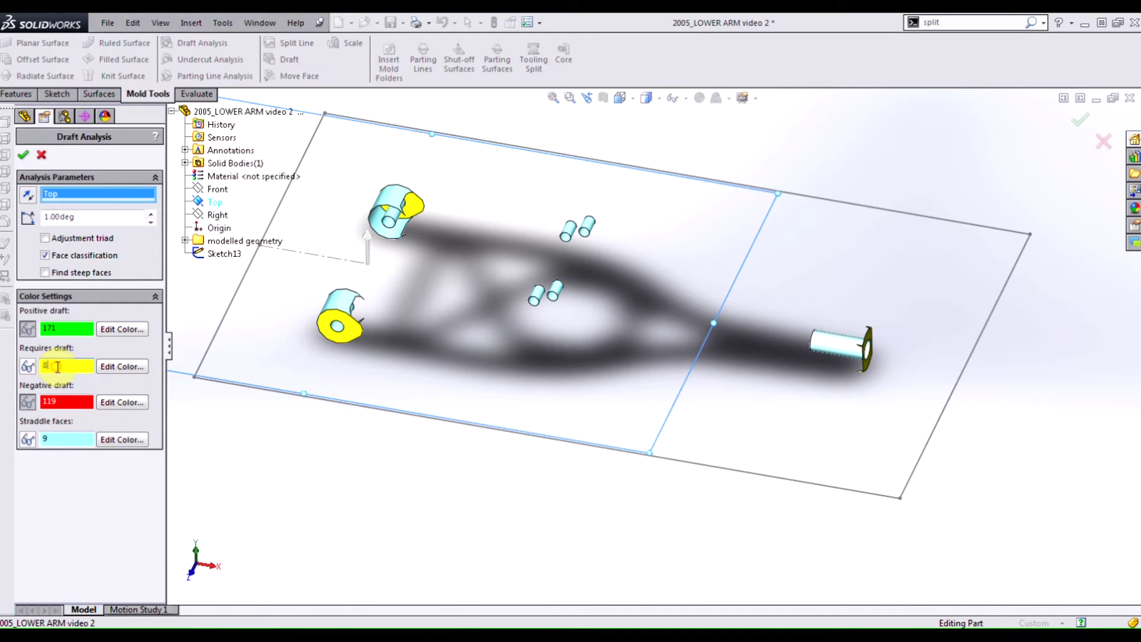
click(57, 366)
click(48, 441)
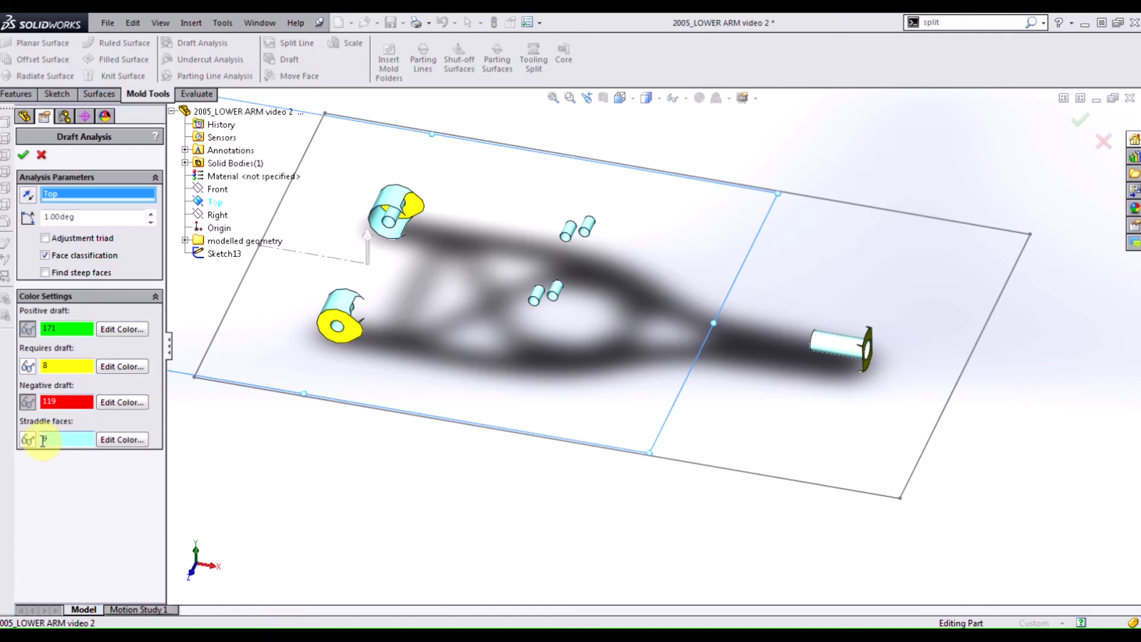
click(57, 439)
click(23, 155)
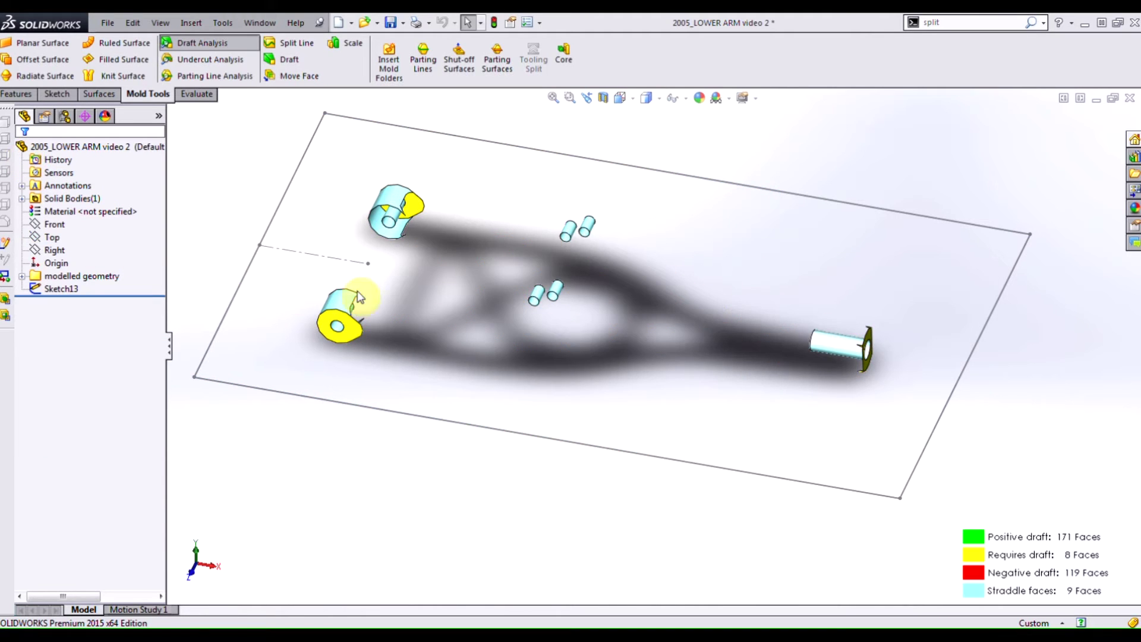
Step: Start an intersection split line with the Top plane as the splitting tool
scroll(517, 271, down, 3)
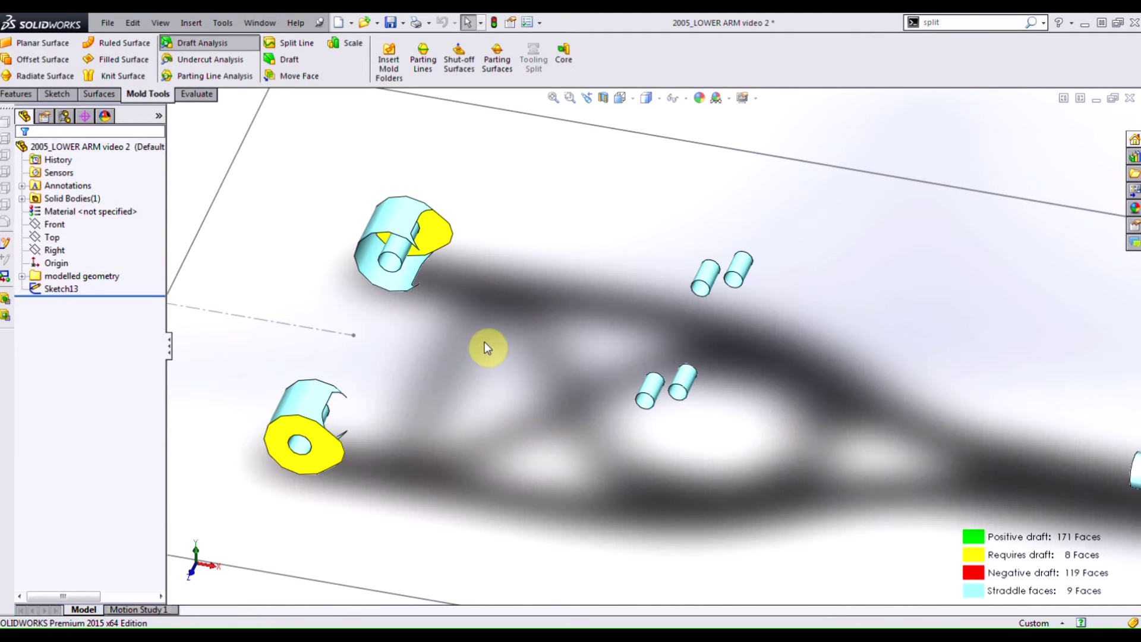
click(297, 44)
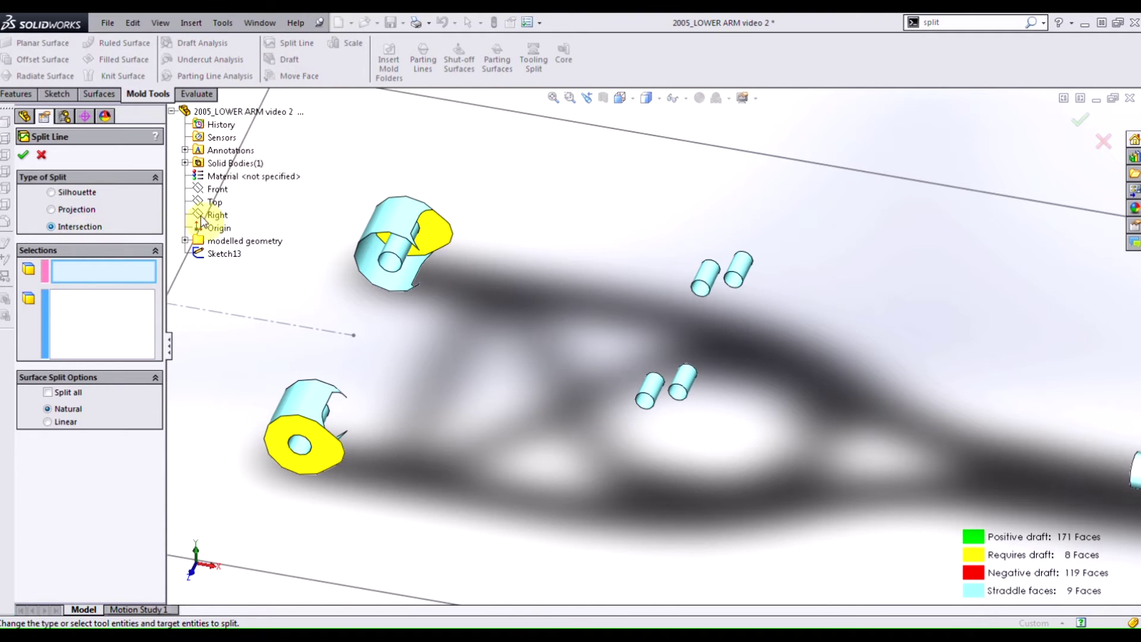
click(216, 203)
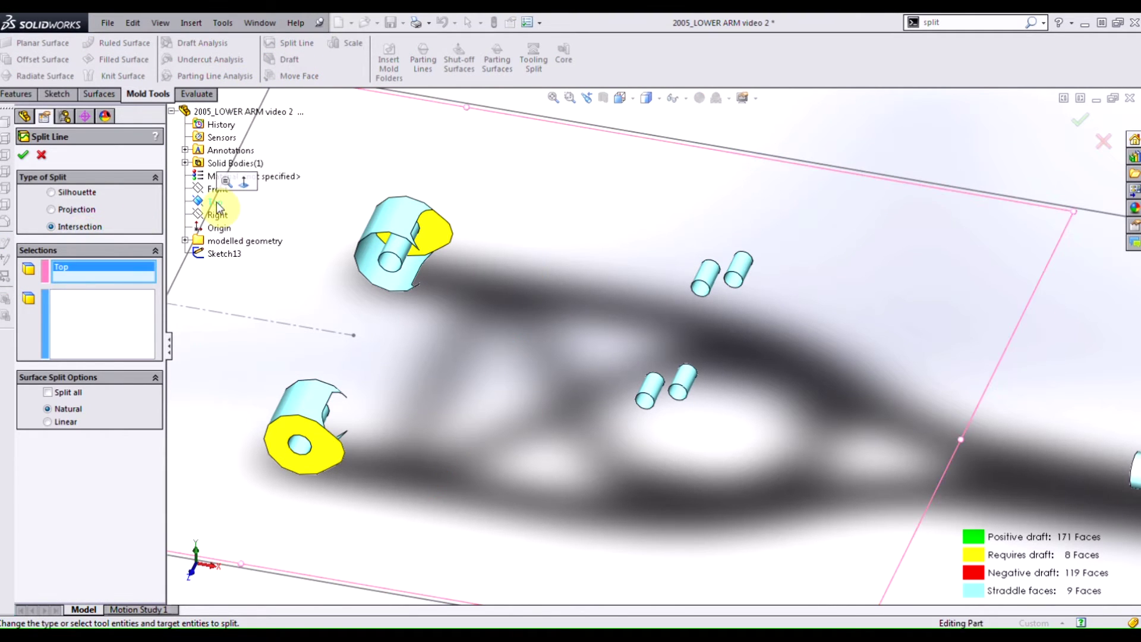
click(102, 315)
Step: Select the yellow and cyan boss faces on both sides as faces to split, and confirm
click(321, 458)
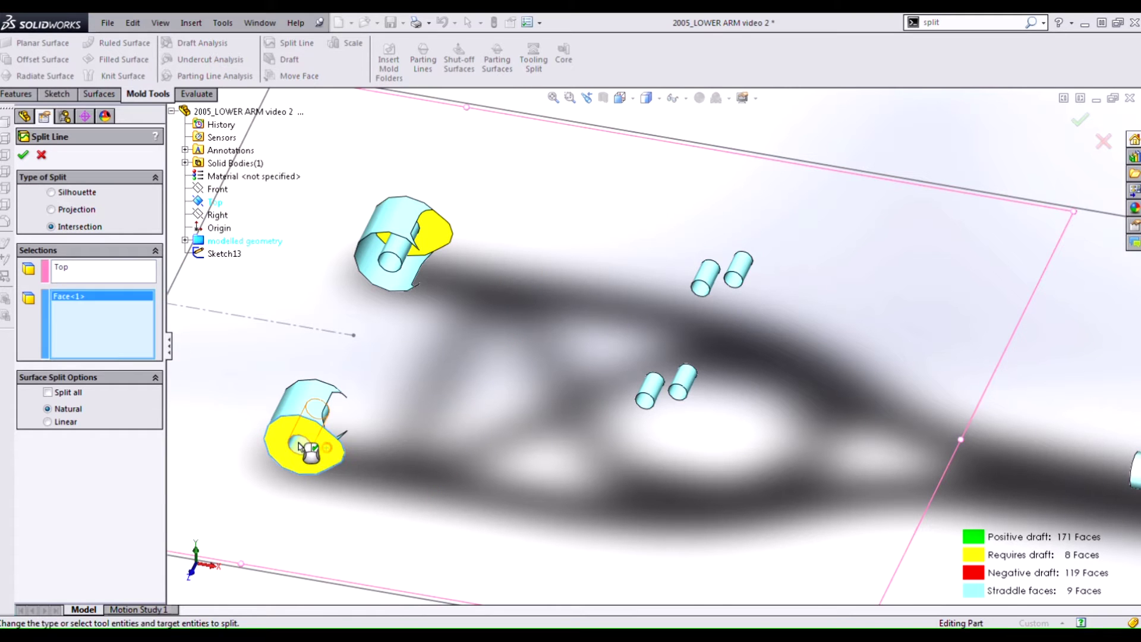
click(300, 444)
click(297, 404)
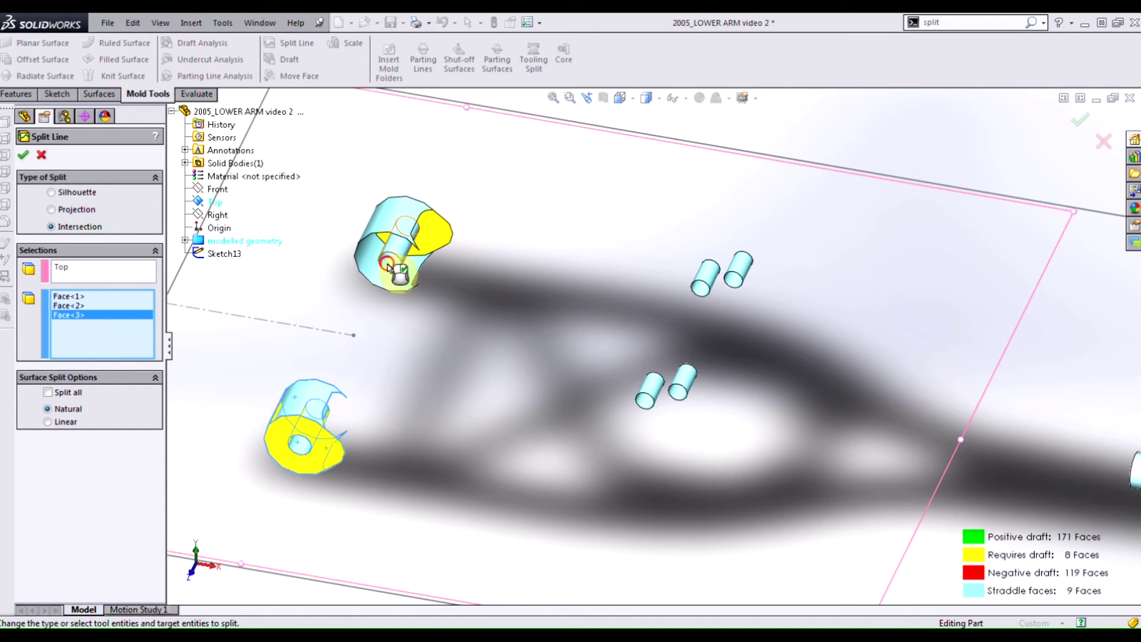
click(394, 255)
click(389, 220)
middle_drag(482, 221, 467, 390)
click(539, 250)
scroll(539, 250, down, 5)
scroll(519, 441, up, 8)
click(519, 440)
click(469, 425)
scroll(454, 390, down, 4)
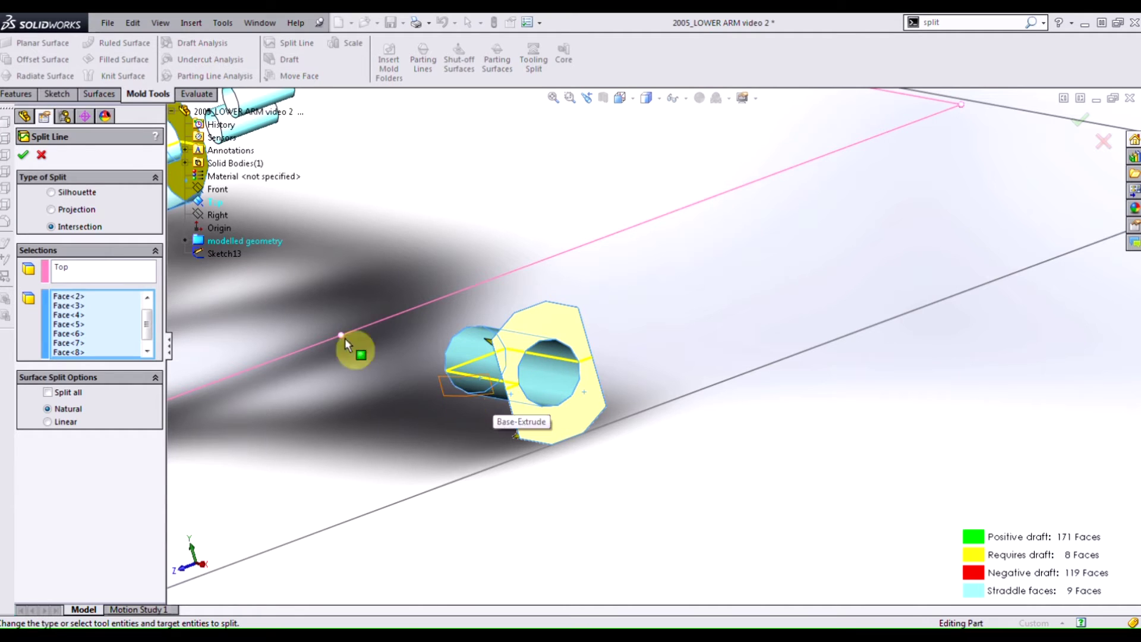
click(23, 156)
Step: Check Split Line2 on the whole part, then switch off draft analysis colouring and clear the selection
scroll(392, 277, up, 5)
middle_drag(393, 277, 586, 382)
scroll(670, 357, down, 3)
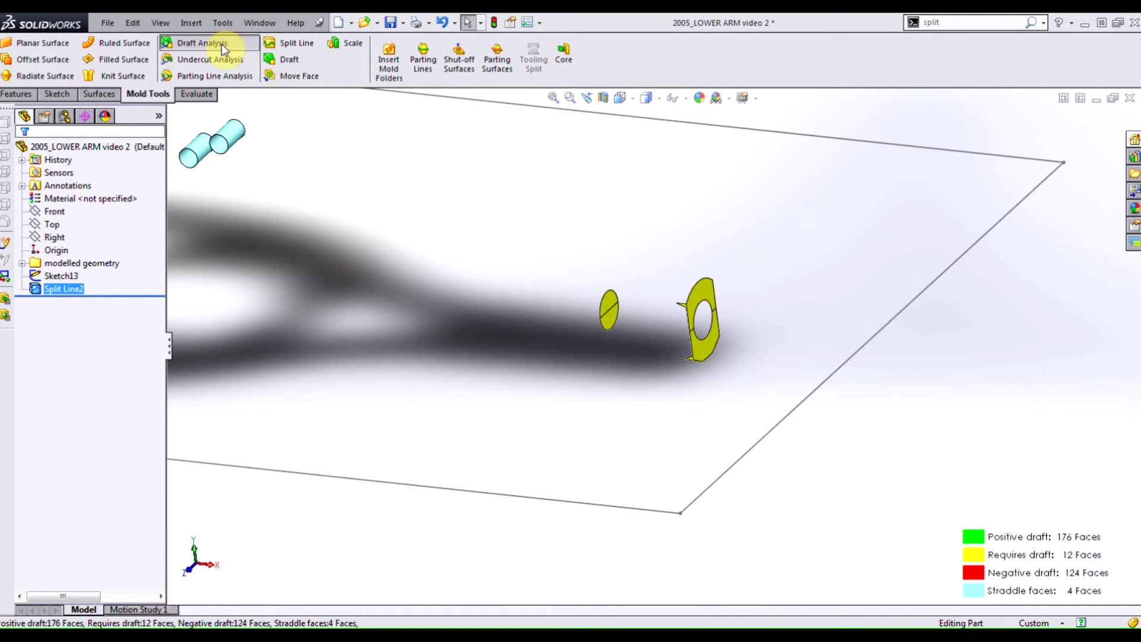
scroll(306, 212, up, 4)
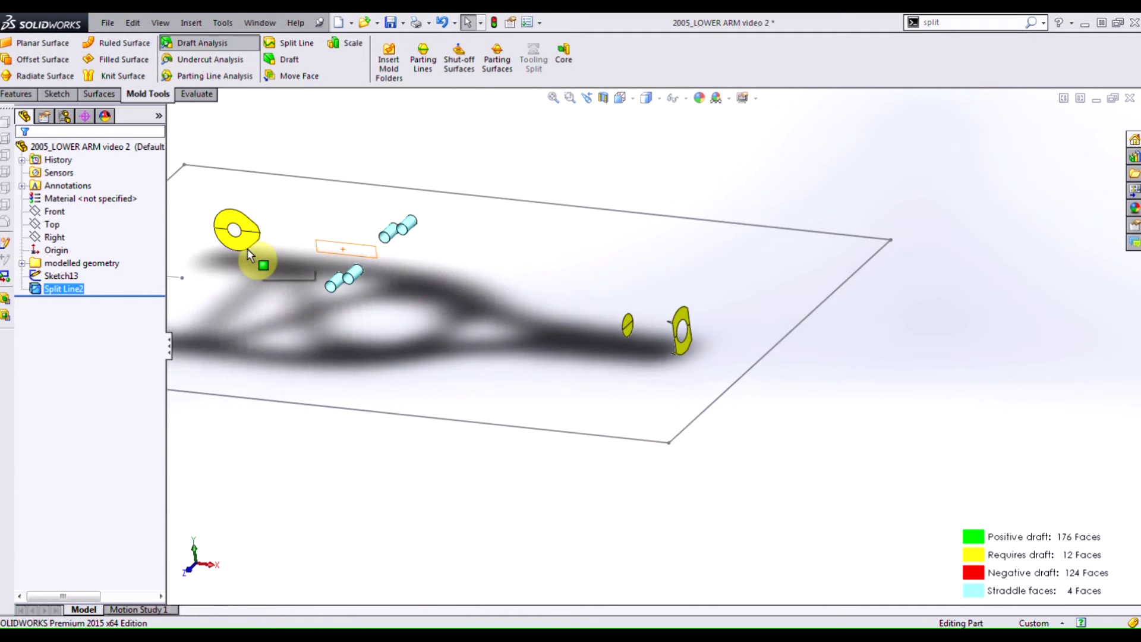
click(212, 42)
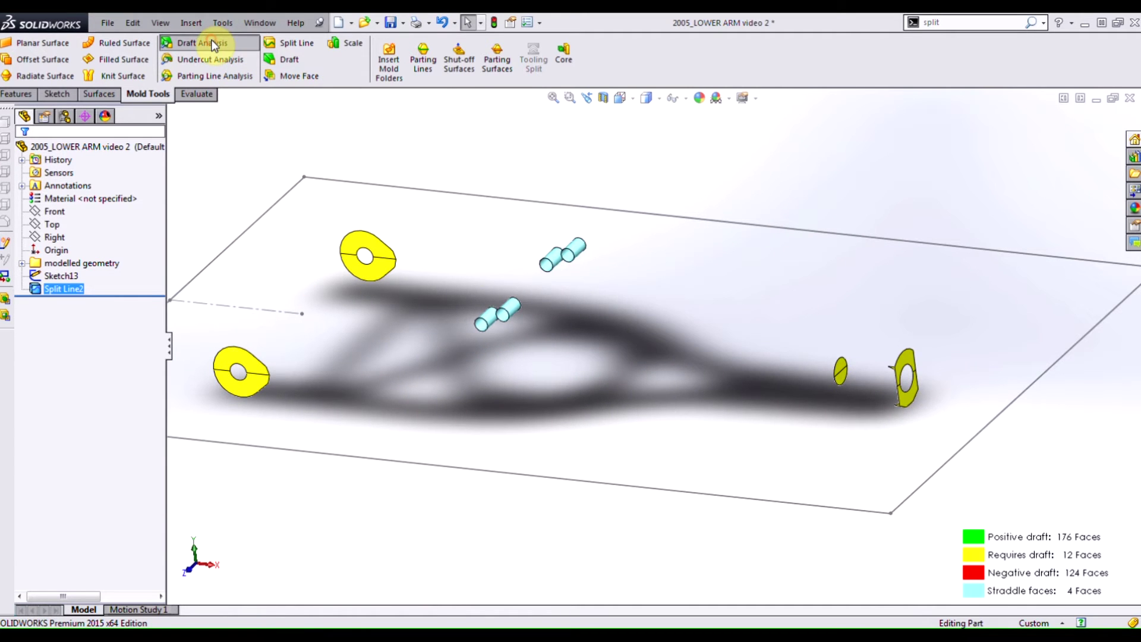
click(553, 173)
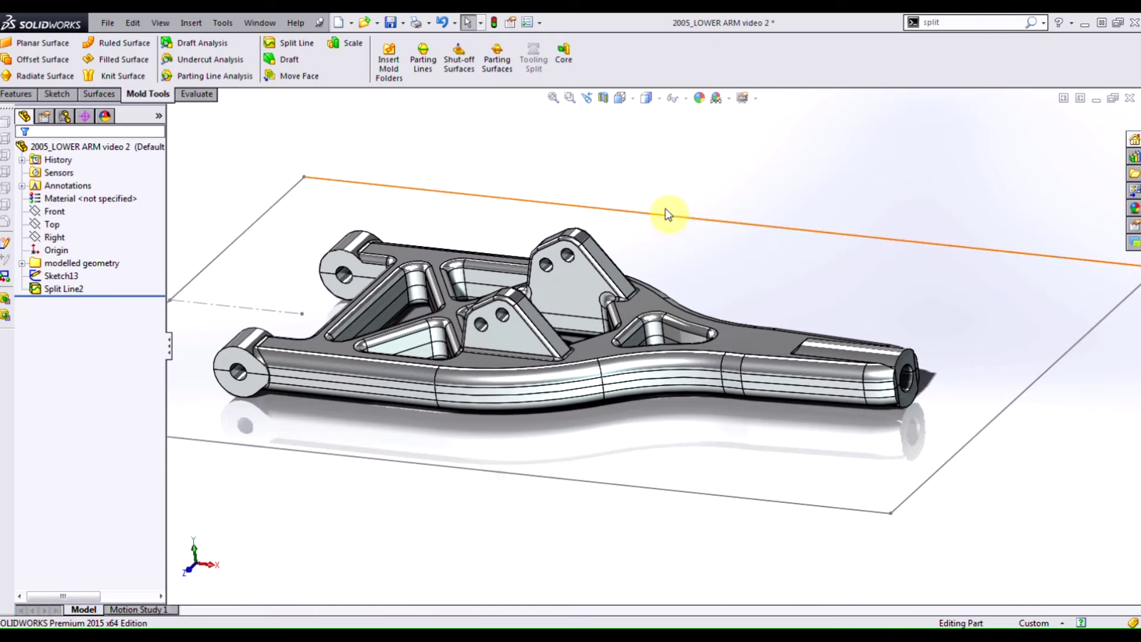
Step: Start a parting line along the Top plane, run draft analysis, and clear all generated edges
click(425, 60)
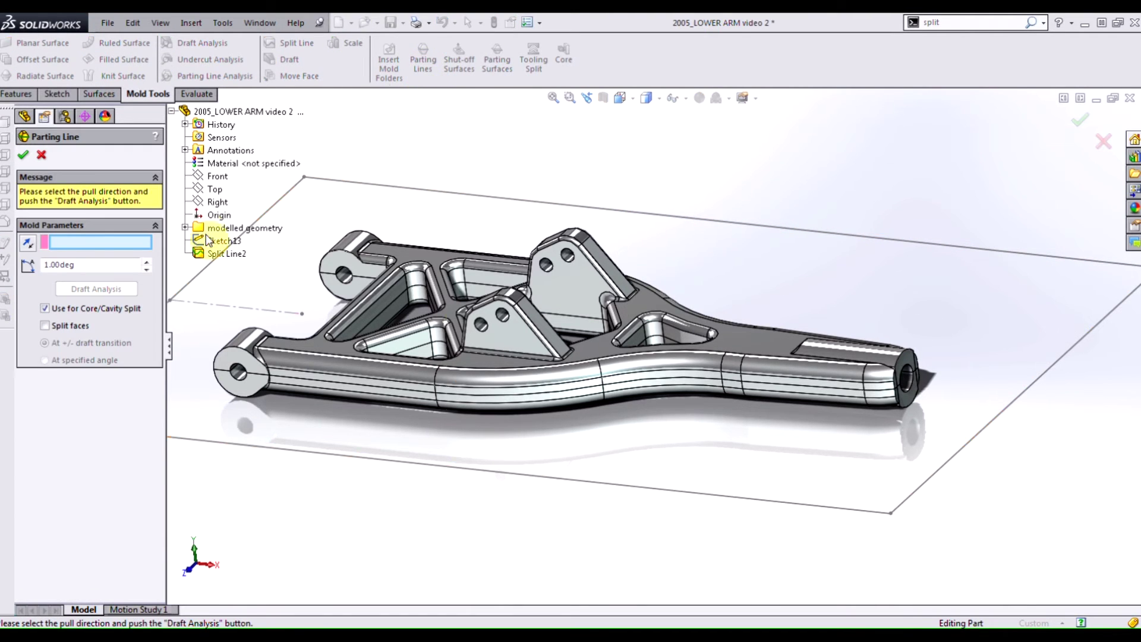
click(215, 189)
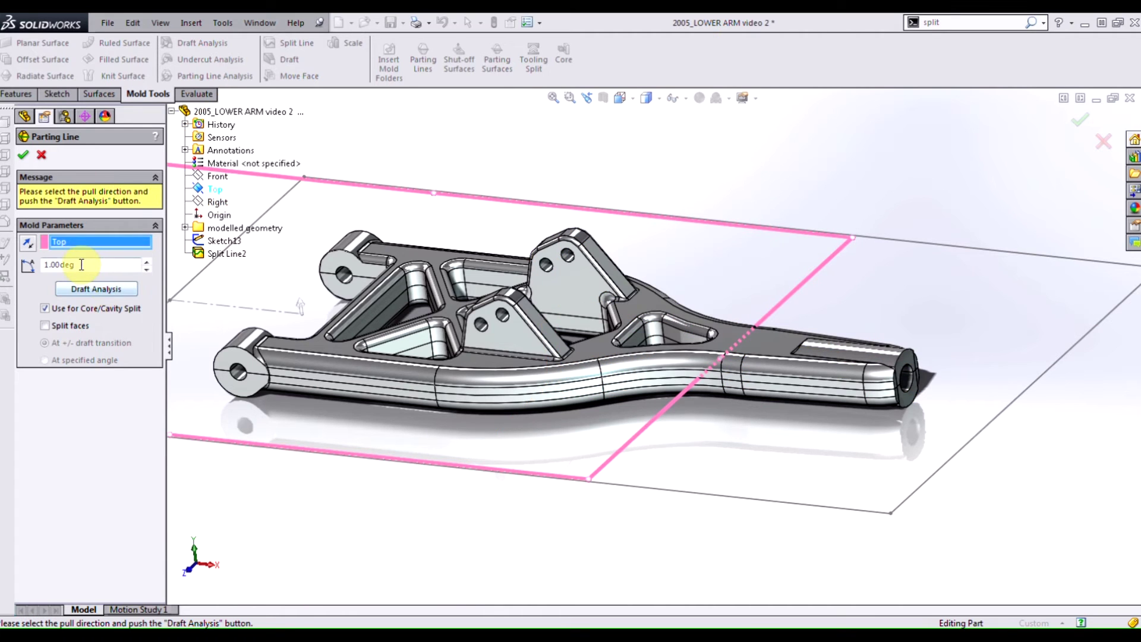
click(97, 288)
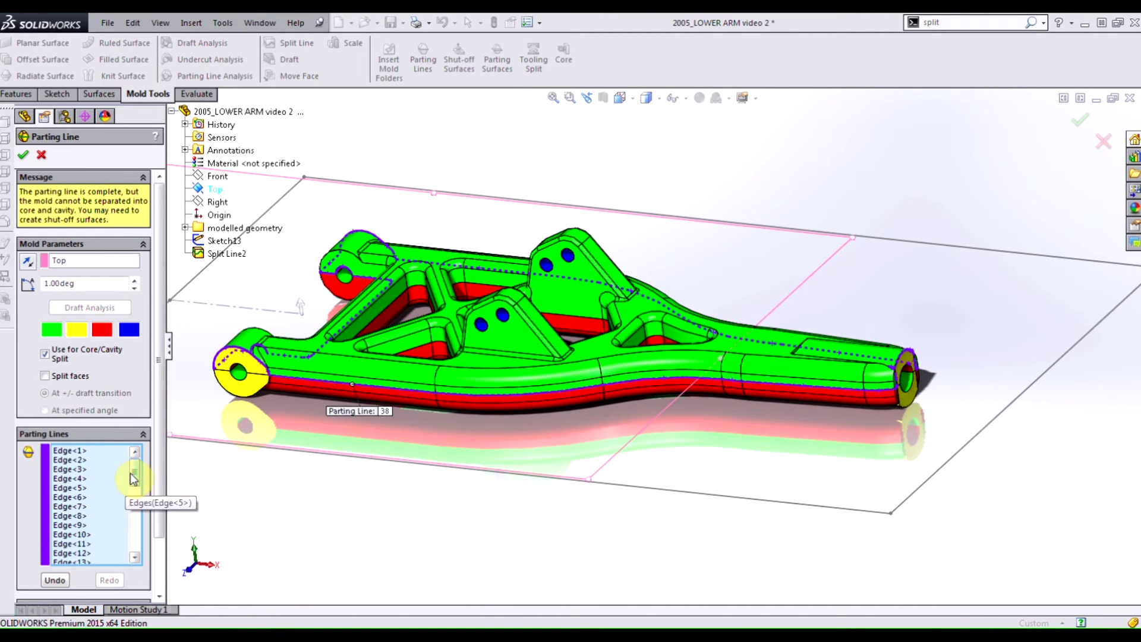
scroll(134, 485, down, 9)
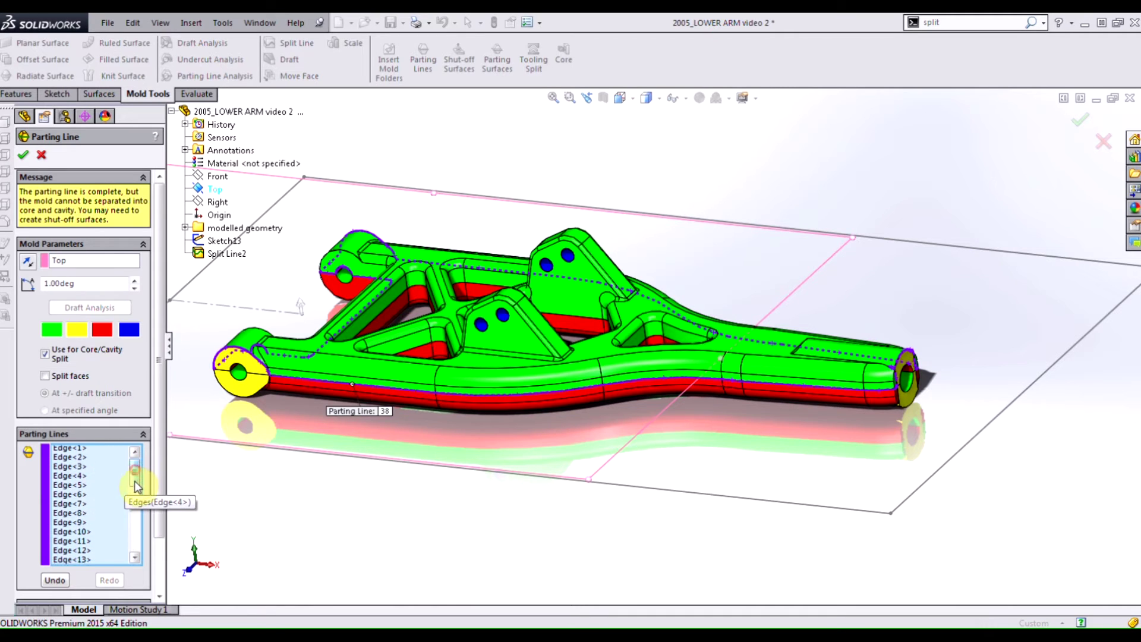
drag(135, 544, 134, 464)
right_click(77, 499)
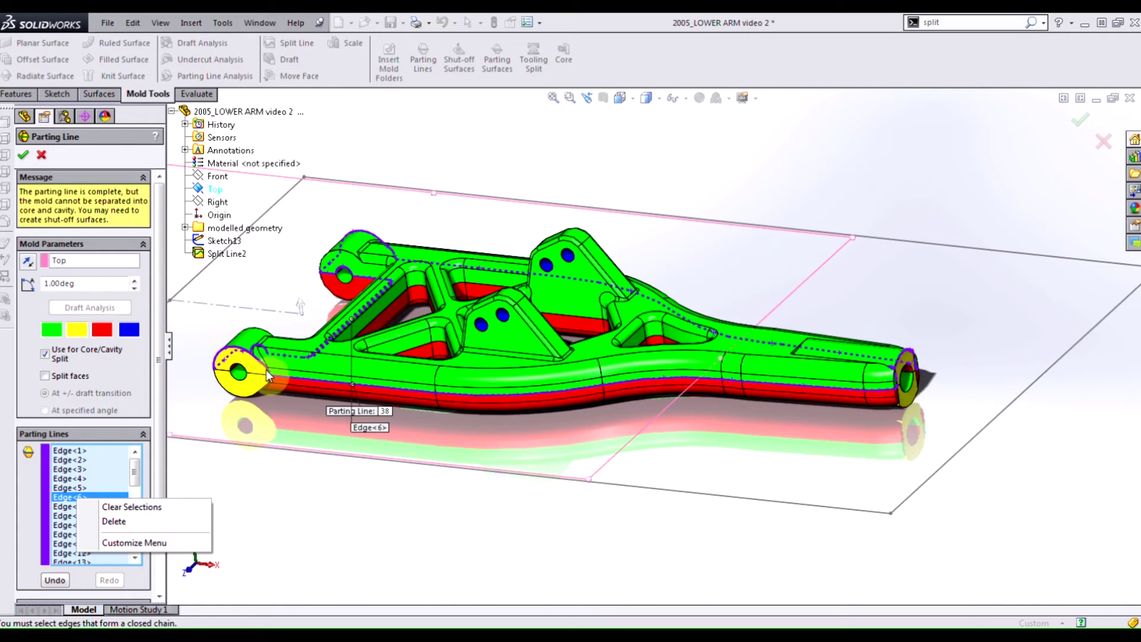
click(132, 506)
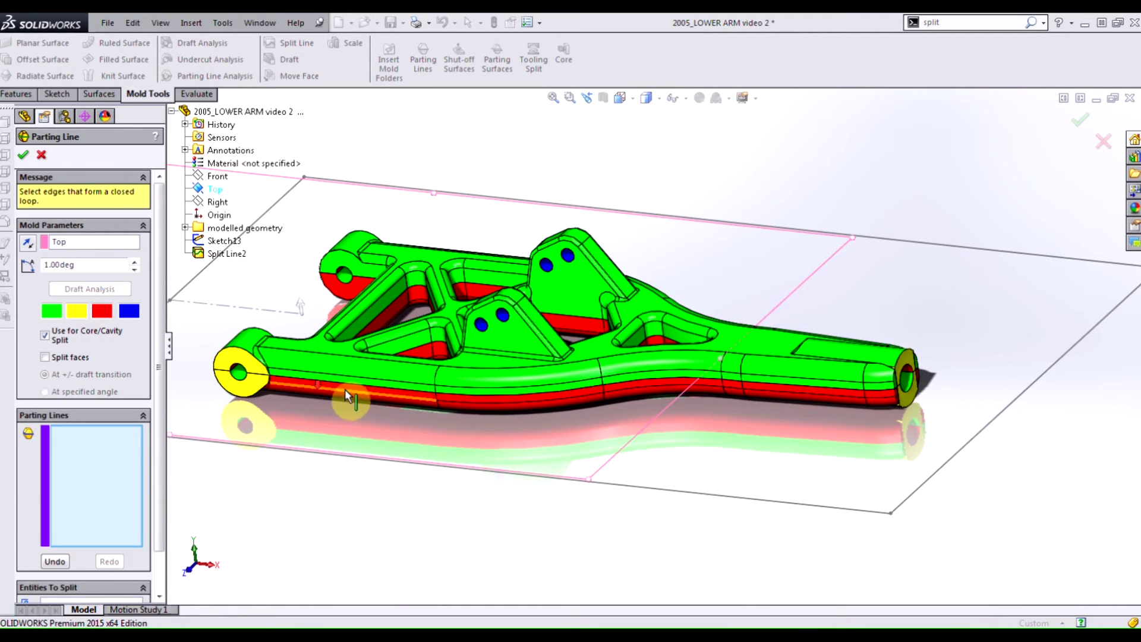
Step: Pick the arm's bottom edge and extend the parting line along it toward the end boss
click(684, 380)
scroll(754, 385, down, 2)
scroll(753, 385, down, 3)
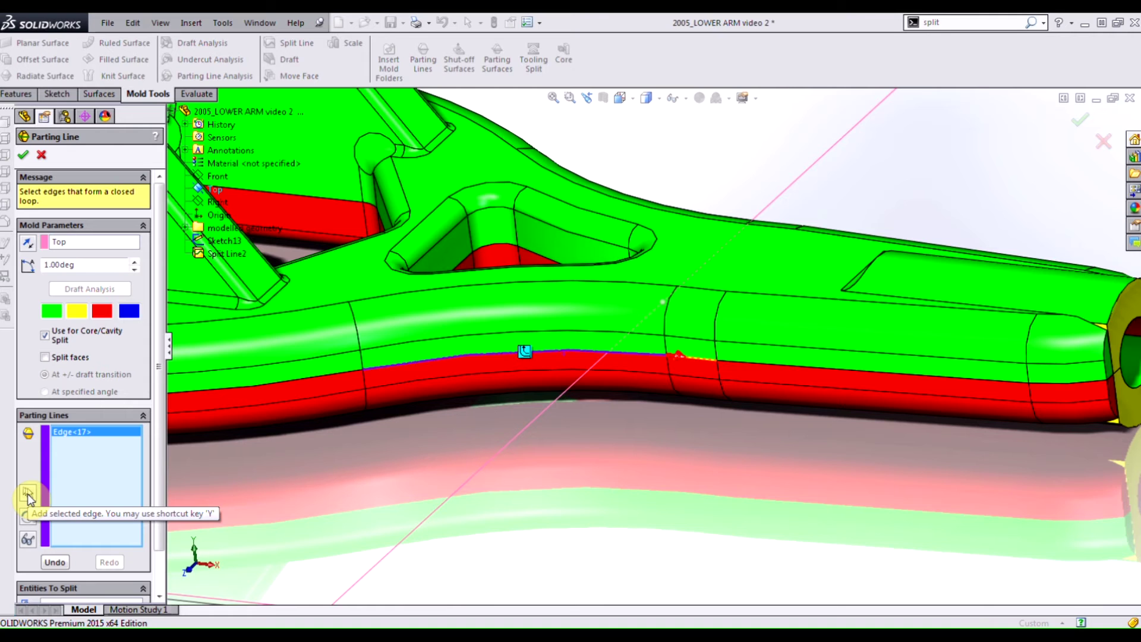
click(28, 494)
click(27, 493)
click(27, 493)
click(27, 494)
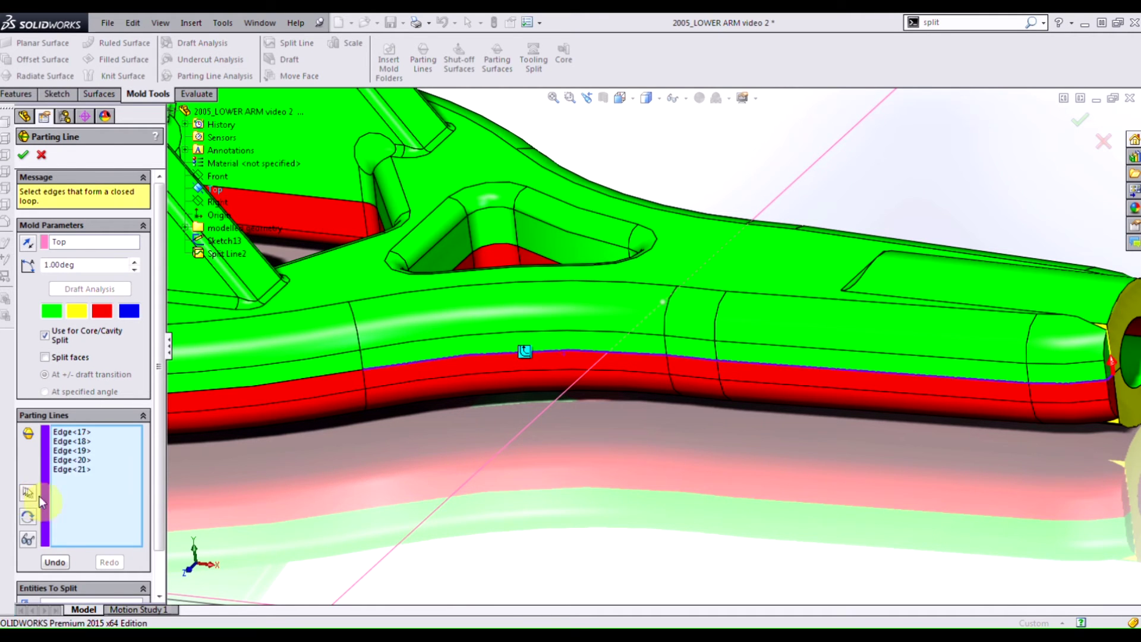
scroll(787, 454, up, 3)
scroll(940, 340, down, 8)
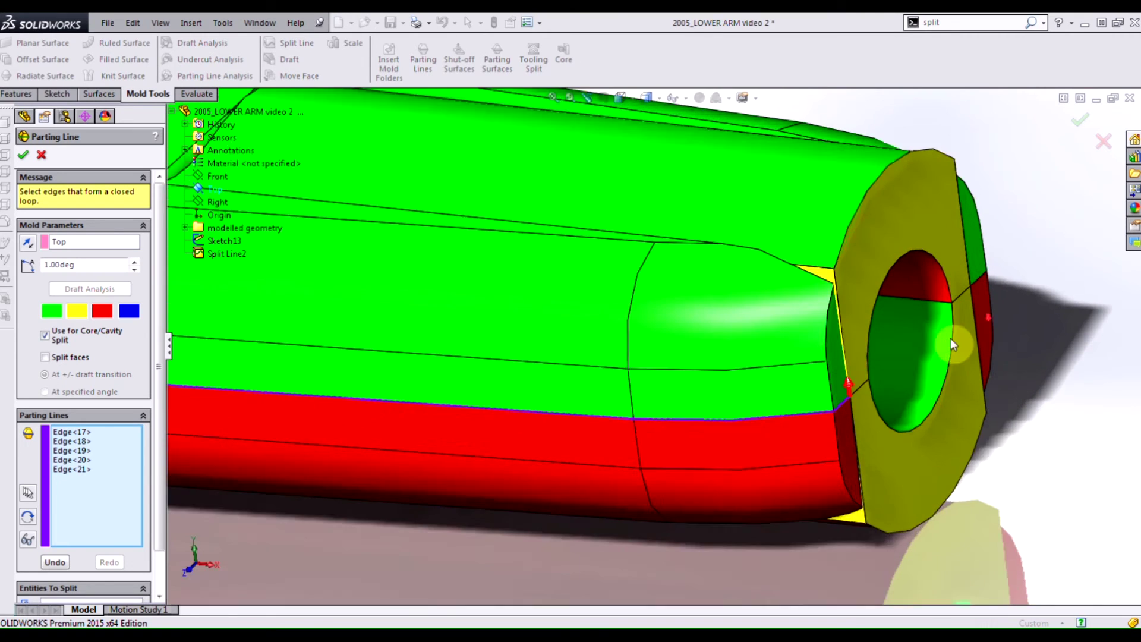
scroll(951, 338, down, 2)
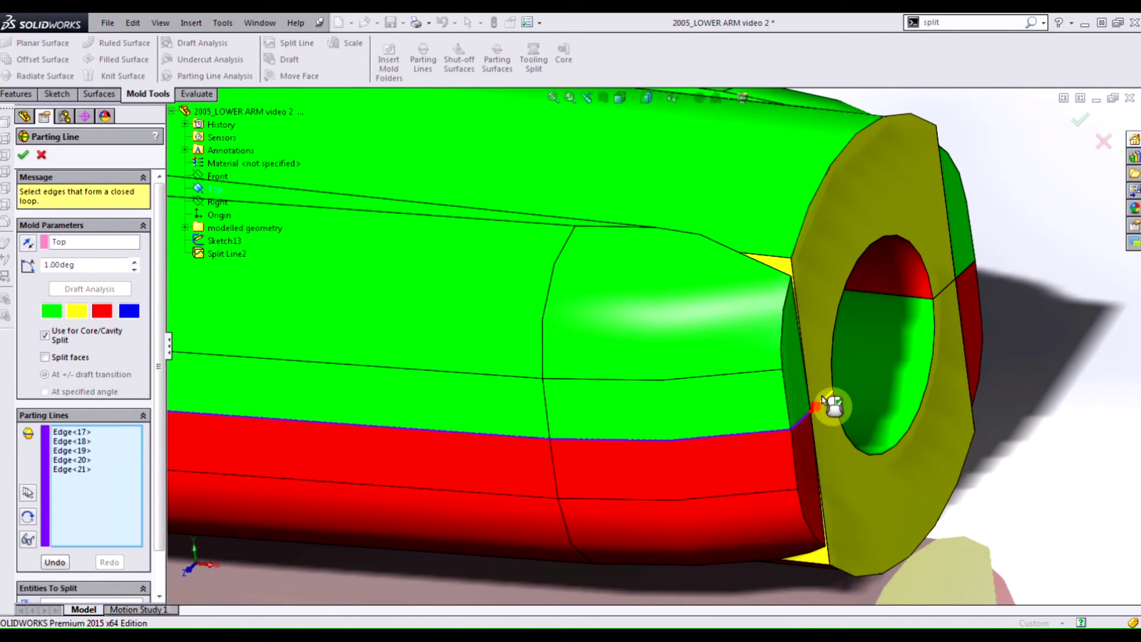
Step: Add the boss edges to the parting line, then cancel the unfinished parting line
click(823, 397)
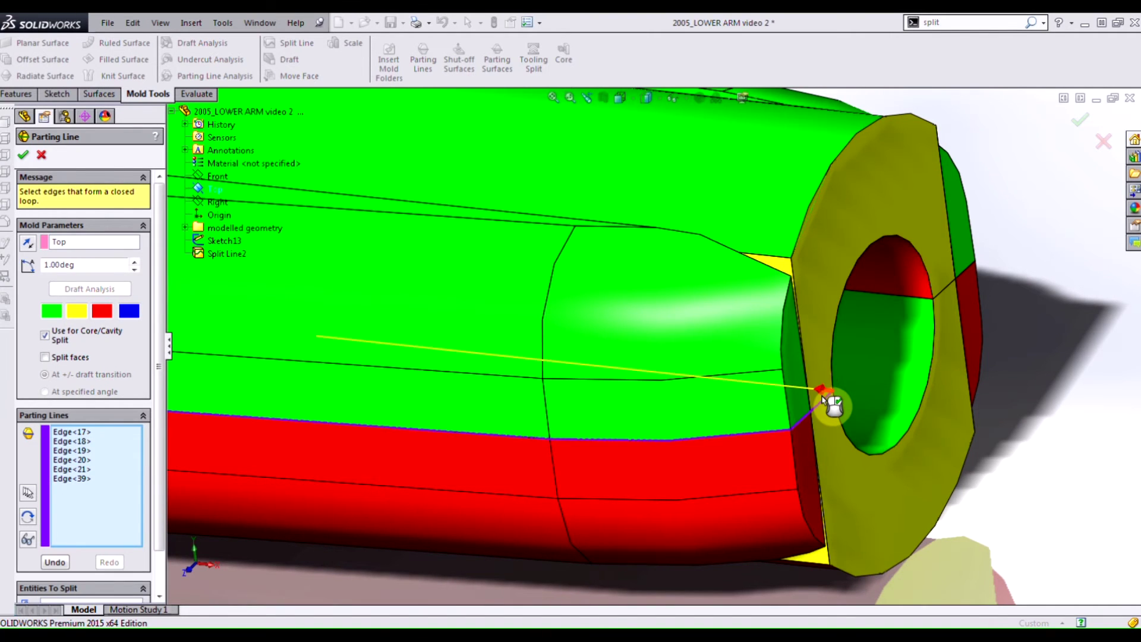
click(823, 397)
scroll(823, 397, down, 1)
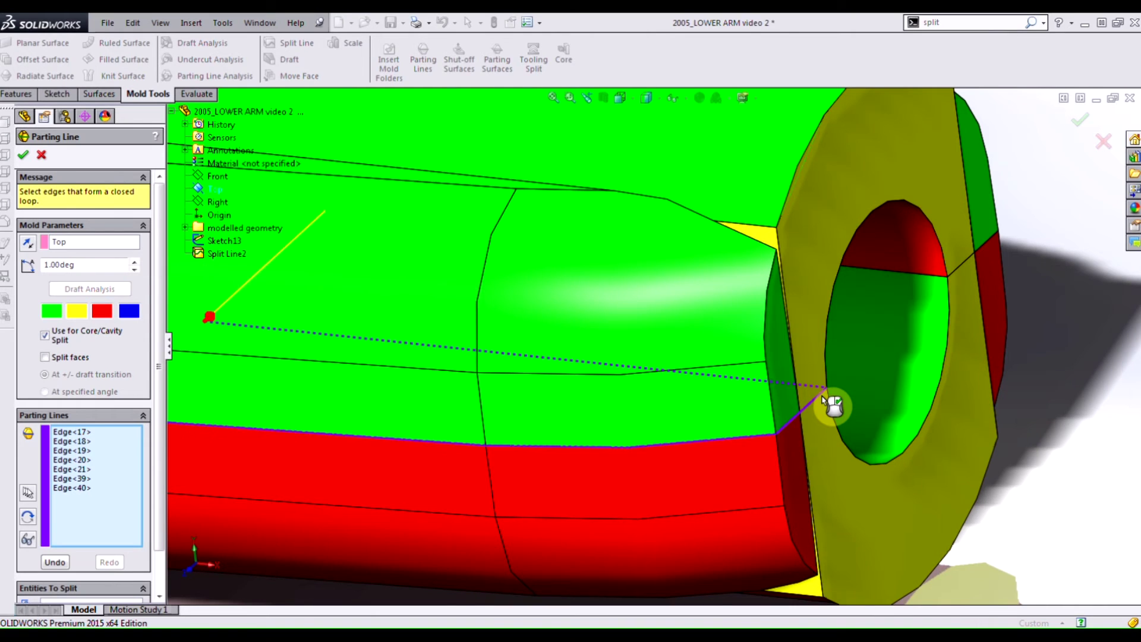
click(823, 397)
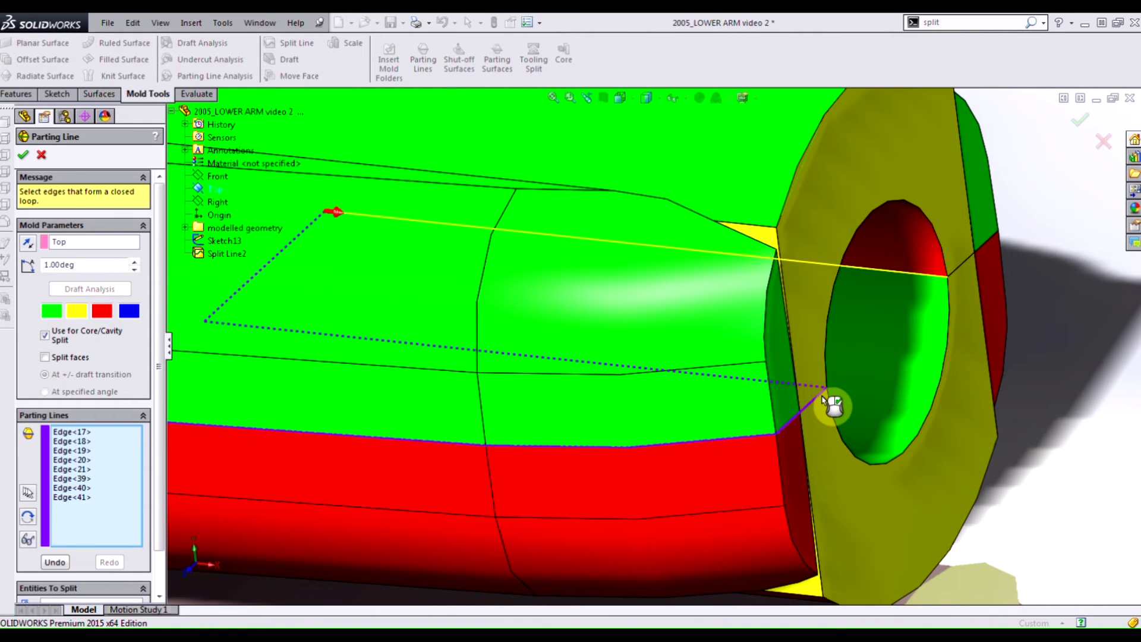
click(39, 149)
scroll(548, 403, up, 2)
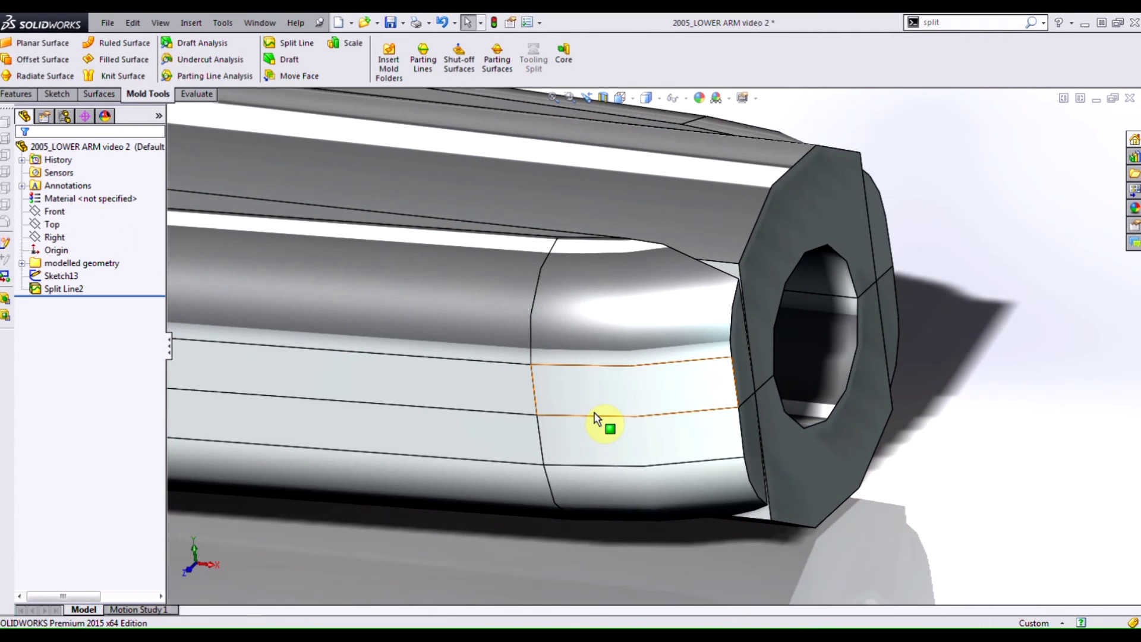
Step: Switch to the '2005_LOWER ARM video 2 complete' document and zoom in on Parting Line4
key(ctrl+Tab)
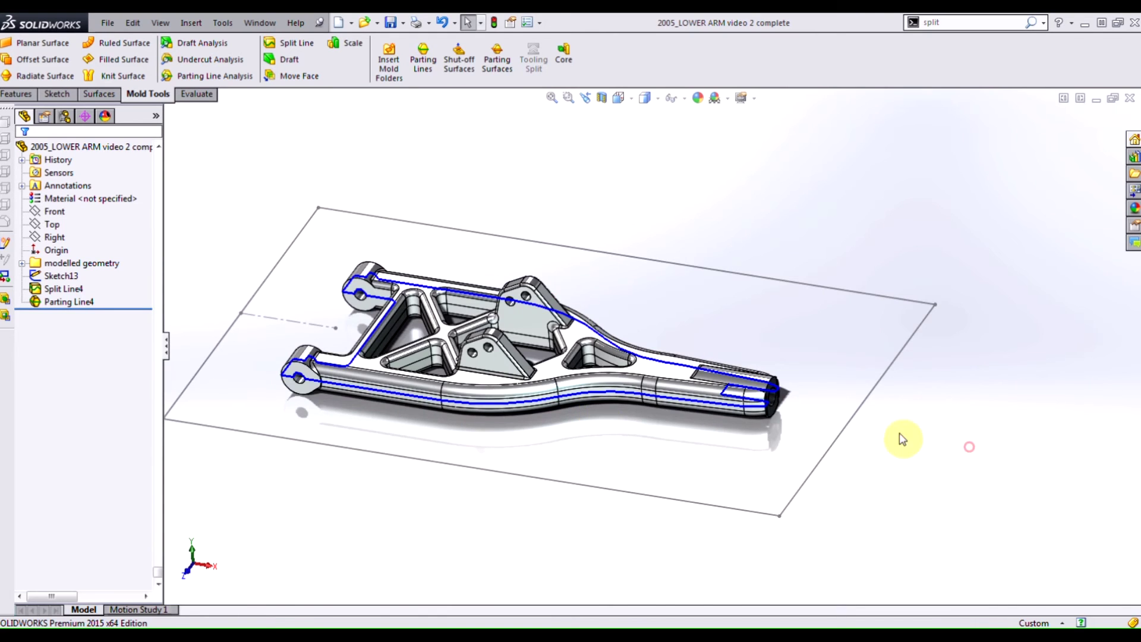
scroll(528, 348, down, 3)
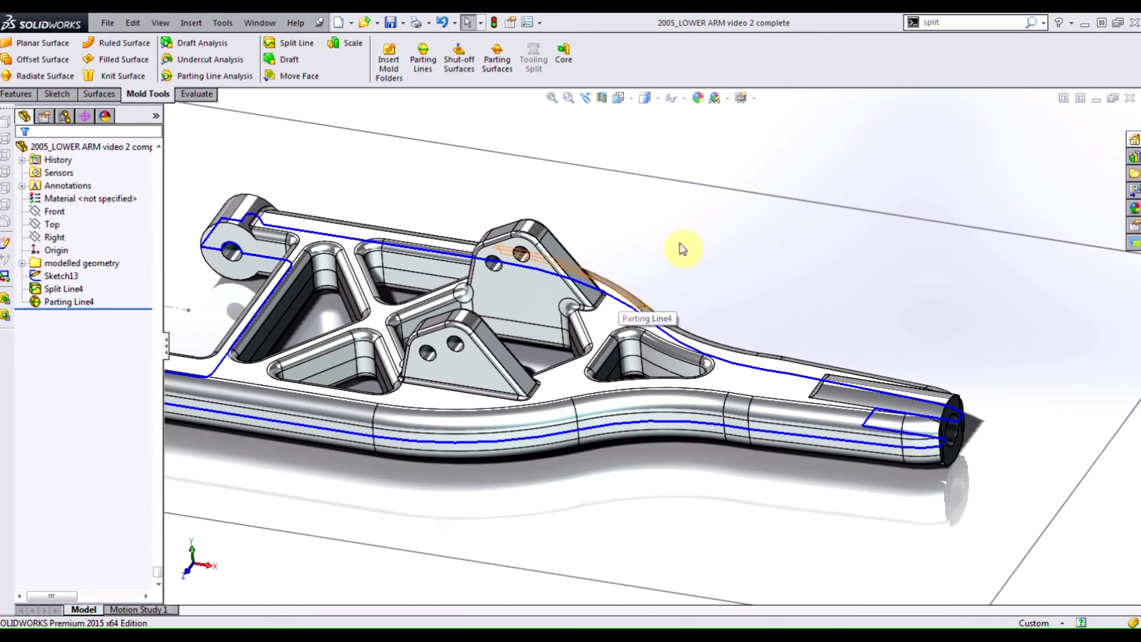
click(674, 99)
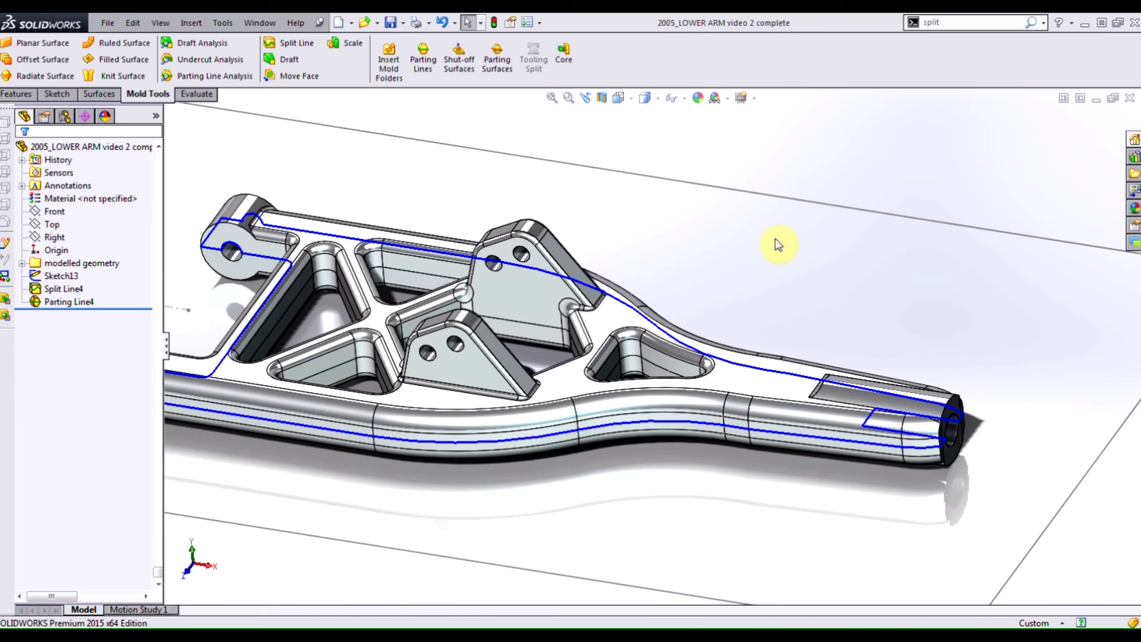
scroll(779, 244, up, 5)
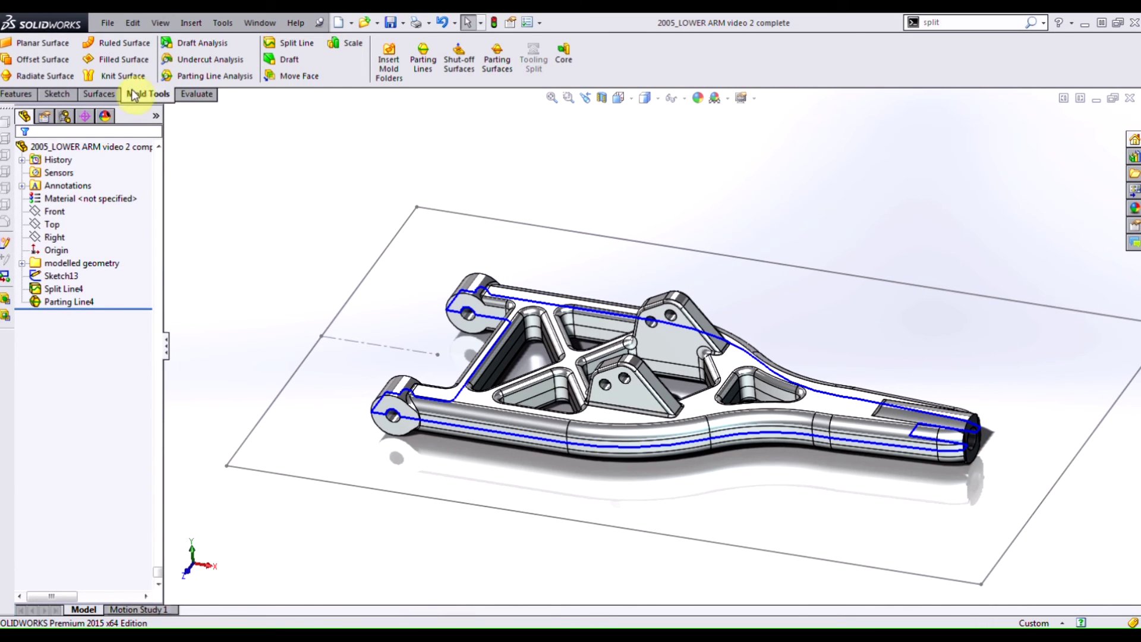
Step: Create a planar surface bounded by Sketch13
click(45, 43)
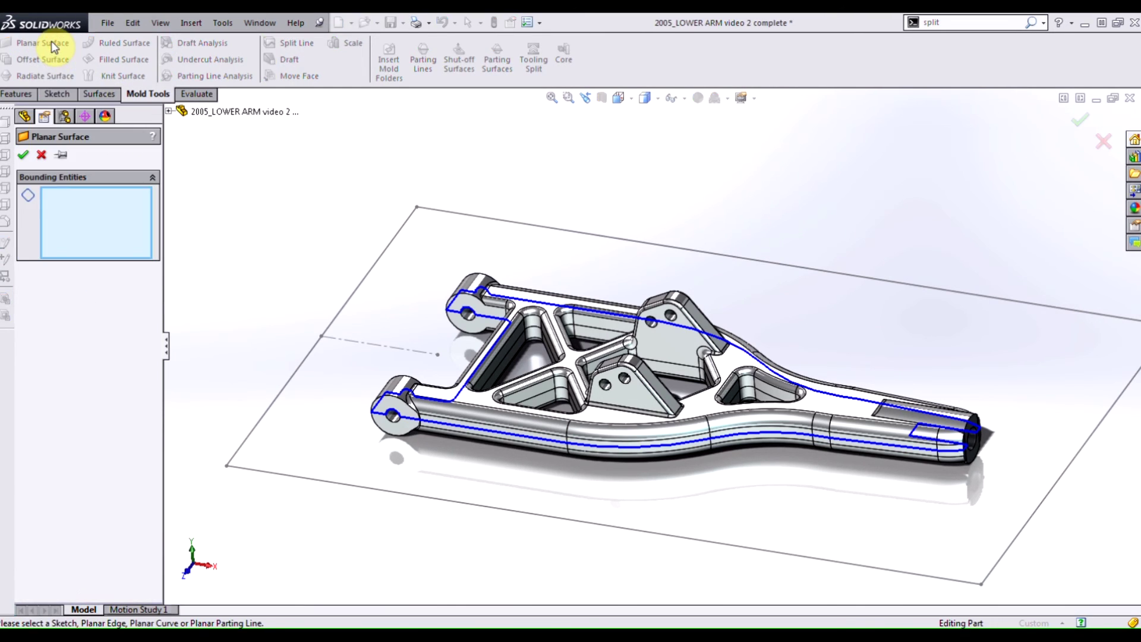
click(357, 293)
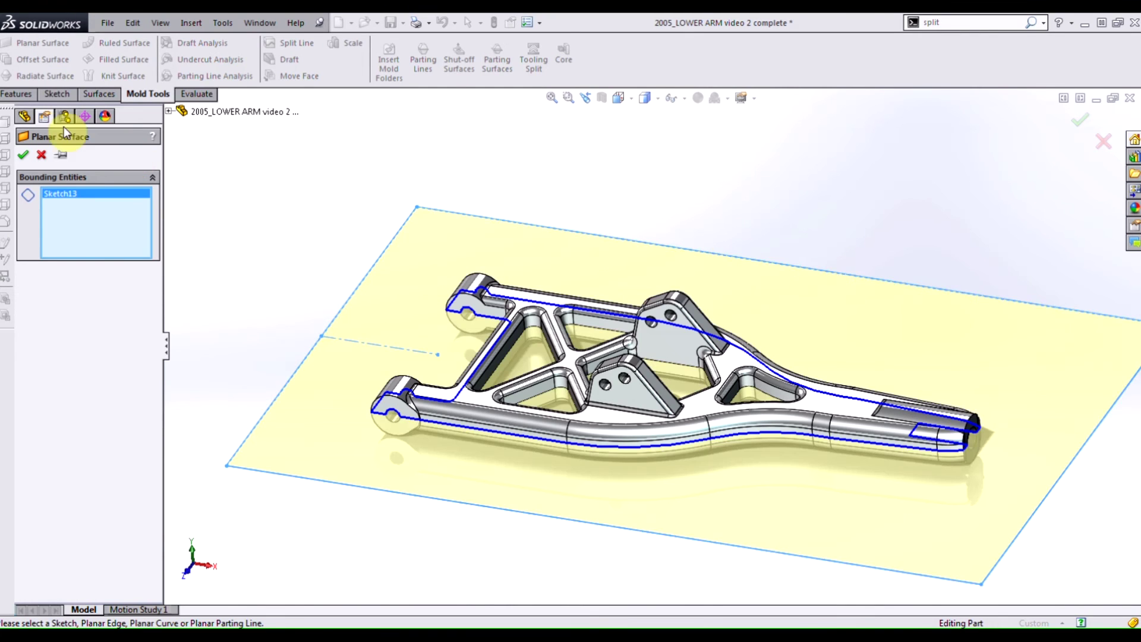
click(24, 156)
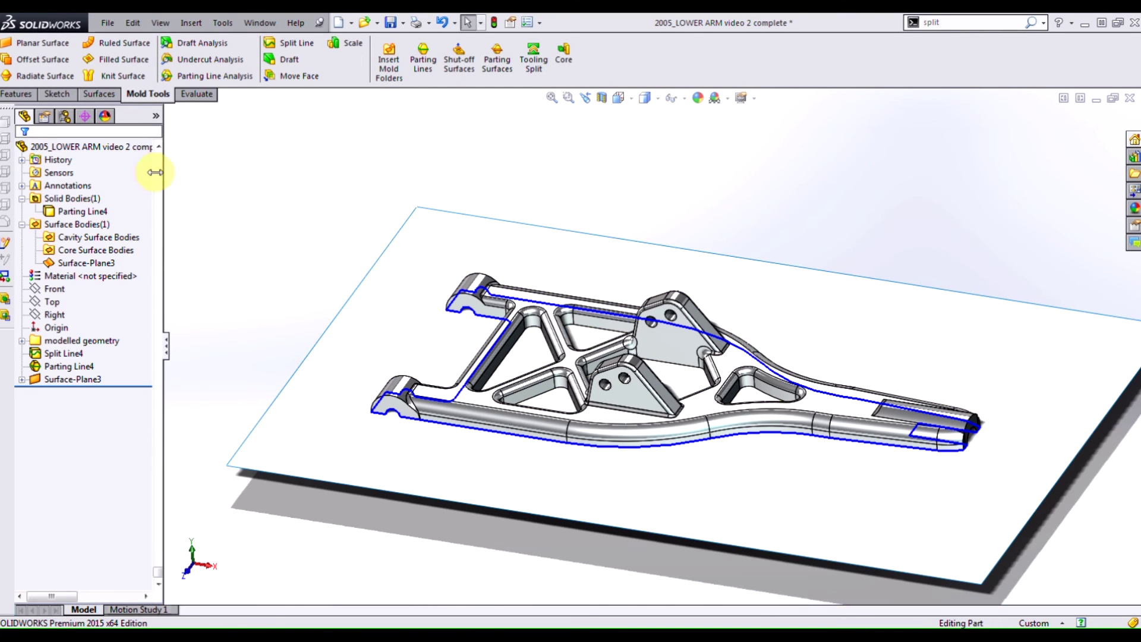
Step: Hide the solid arm body so only the parting-line outline shows on the plate
click(71, 198)
right_click(74, 201)
click(84, 183)
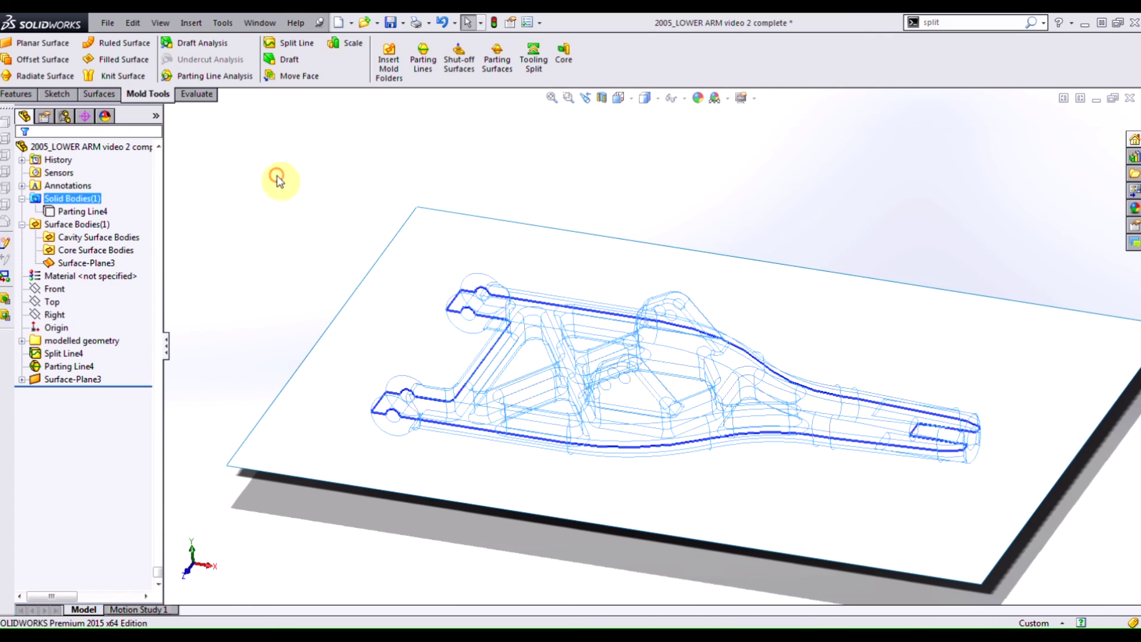
click(563, 308)
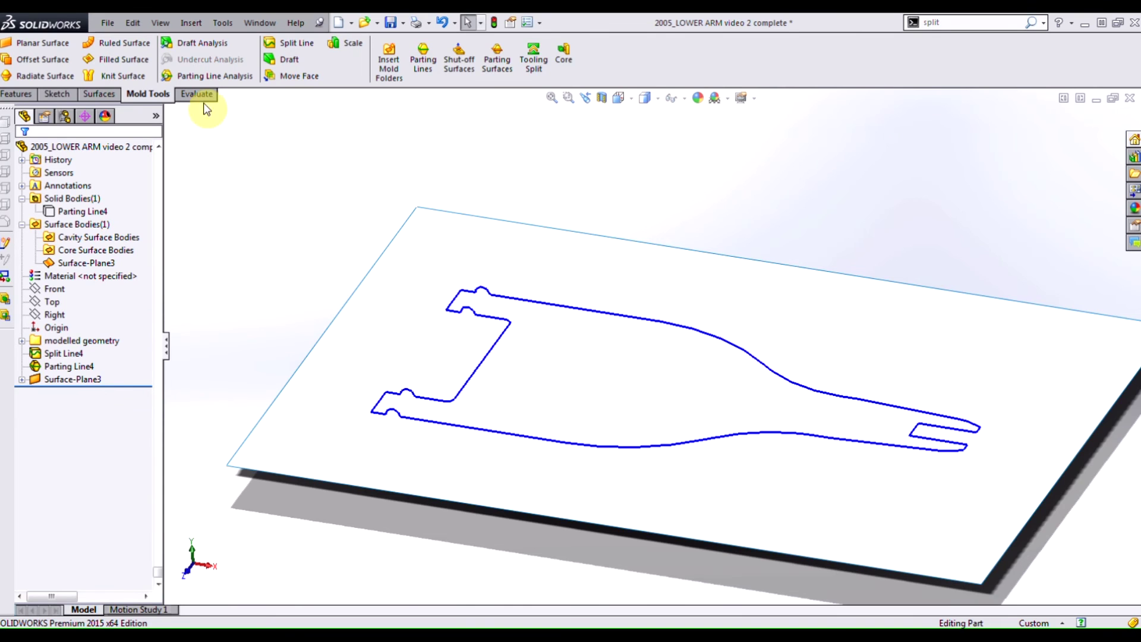
click(107, 95)
Step: Trim the planar surface with Parting Line4, keeping the outer plate around the arm outline
click(515, 60)
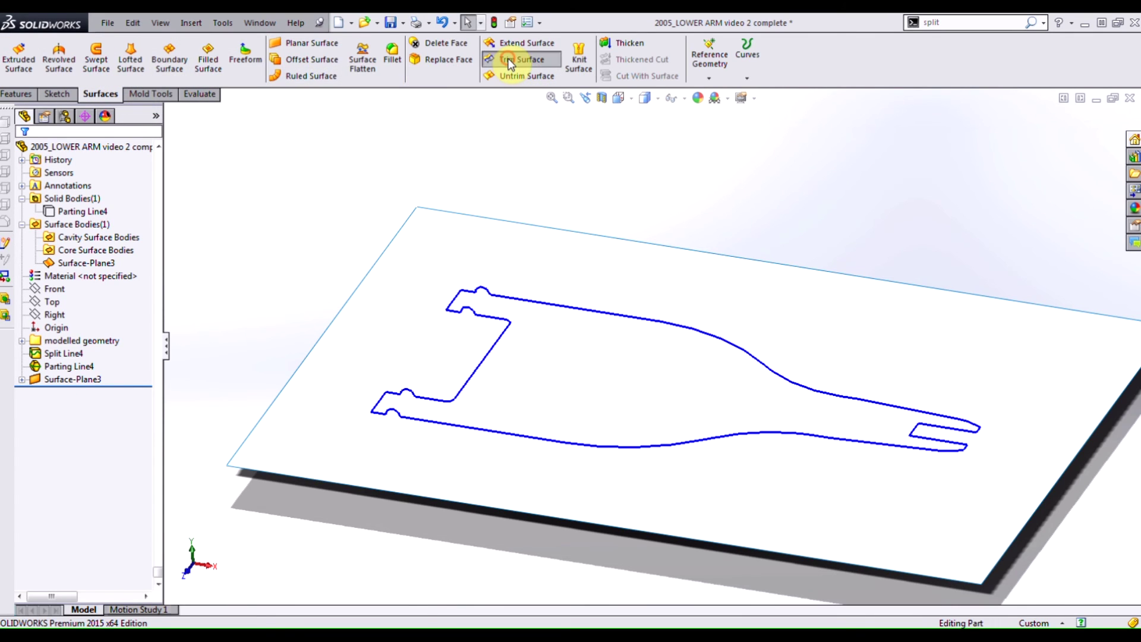
click(585, 313)
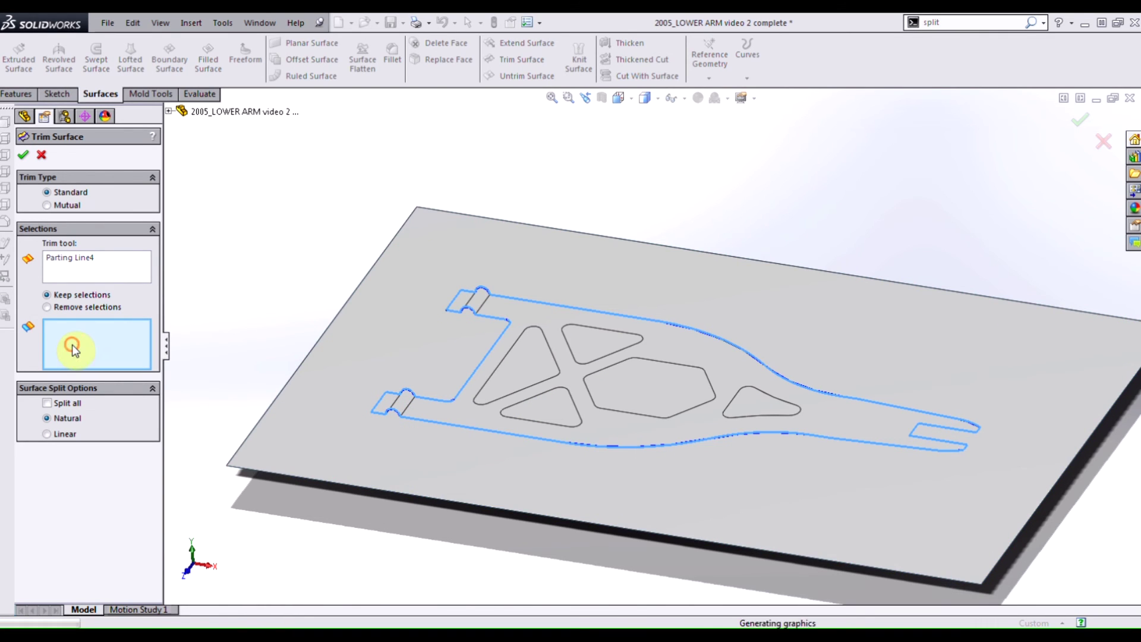
click(401, 327)
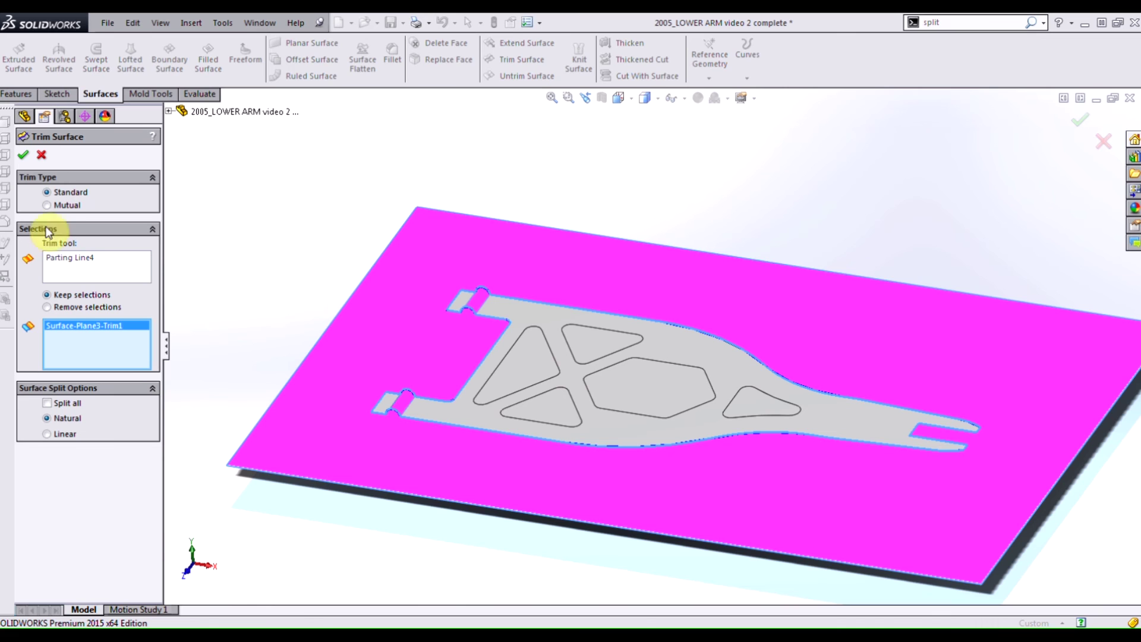
click(23, 155)
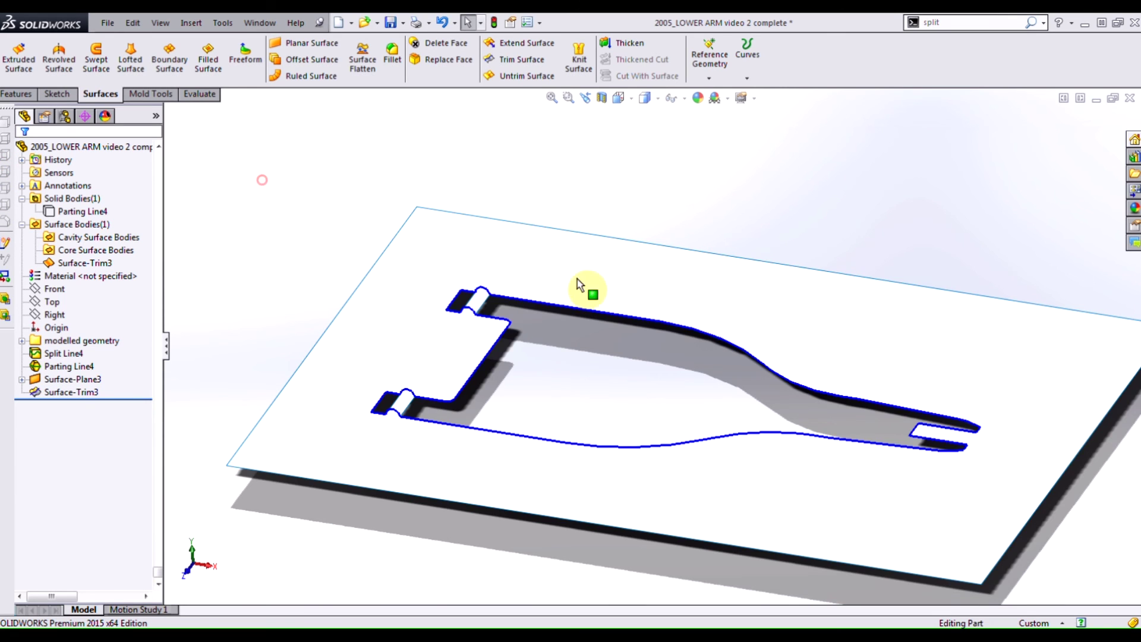
Step: Zoom over the trimmed Surface-Trim3 plate, then bring up the Mold Tools commands
scroll(802, 342, up, 2)
scroll(756, 336, down, 5)
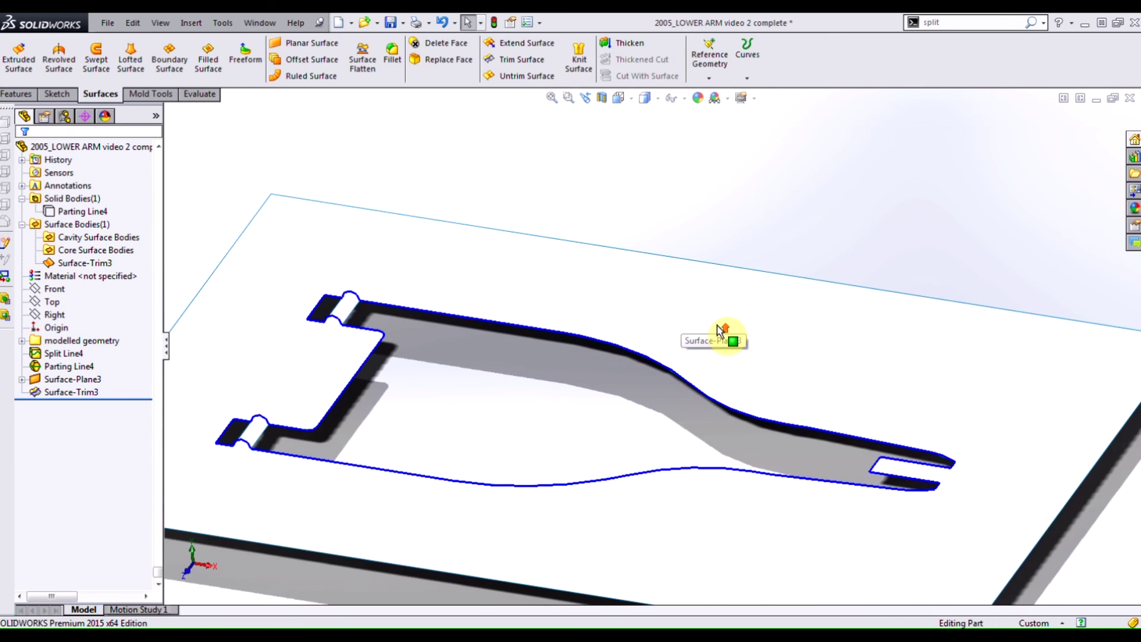
scroll(696, 315, up, 2)
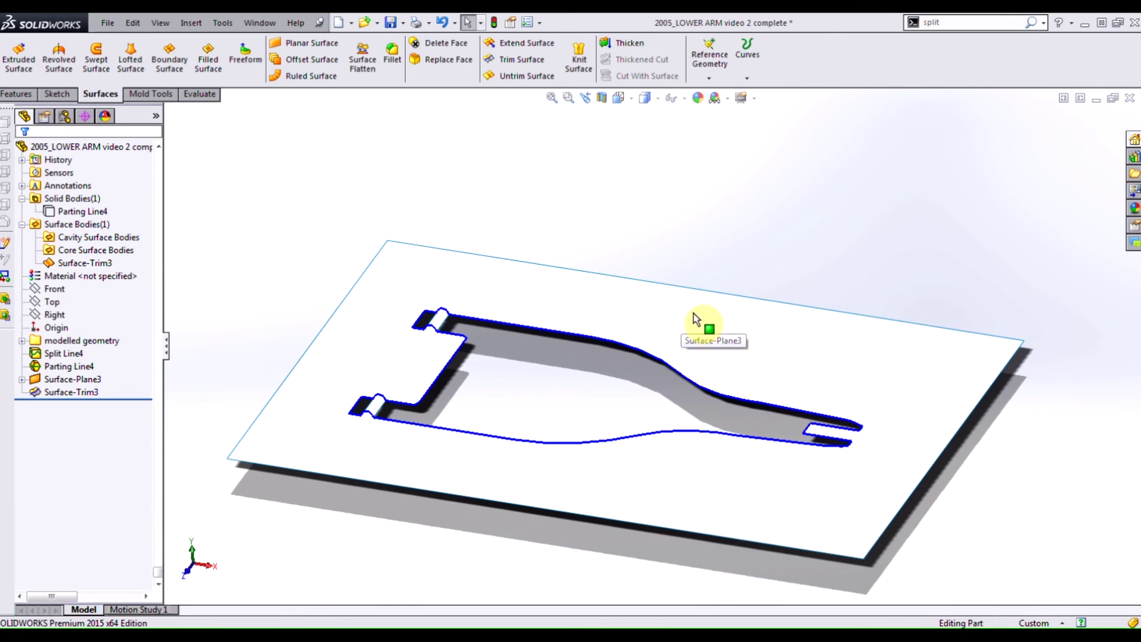
click(151, 94)
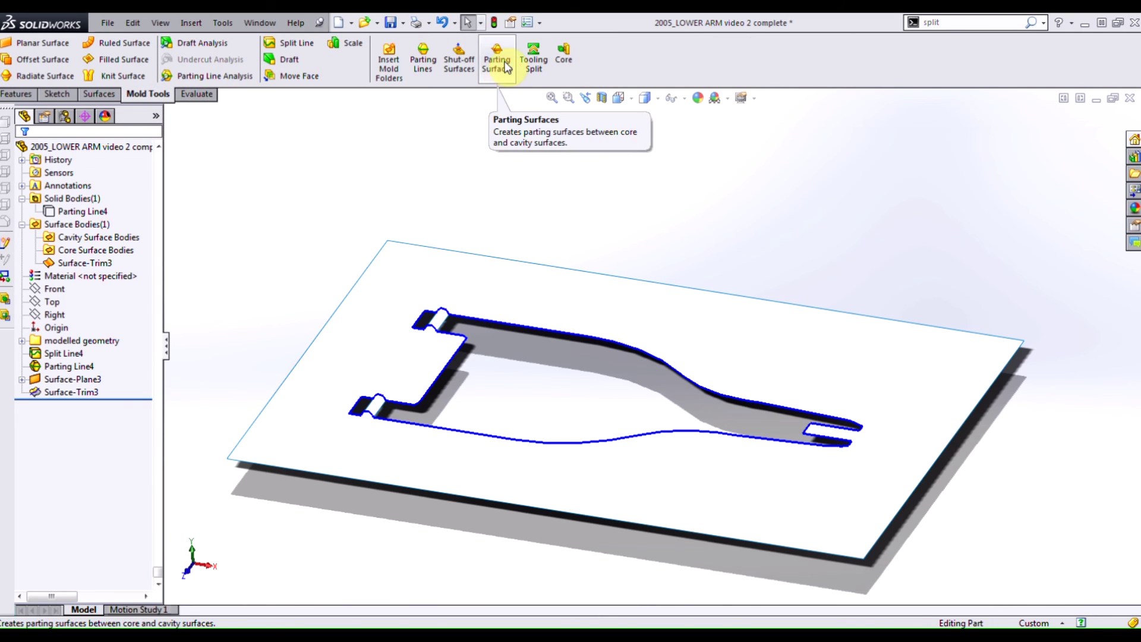